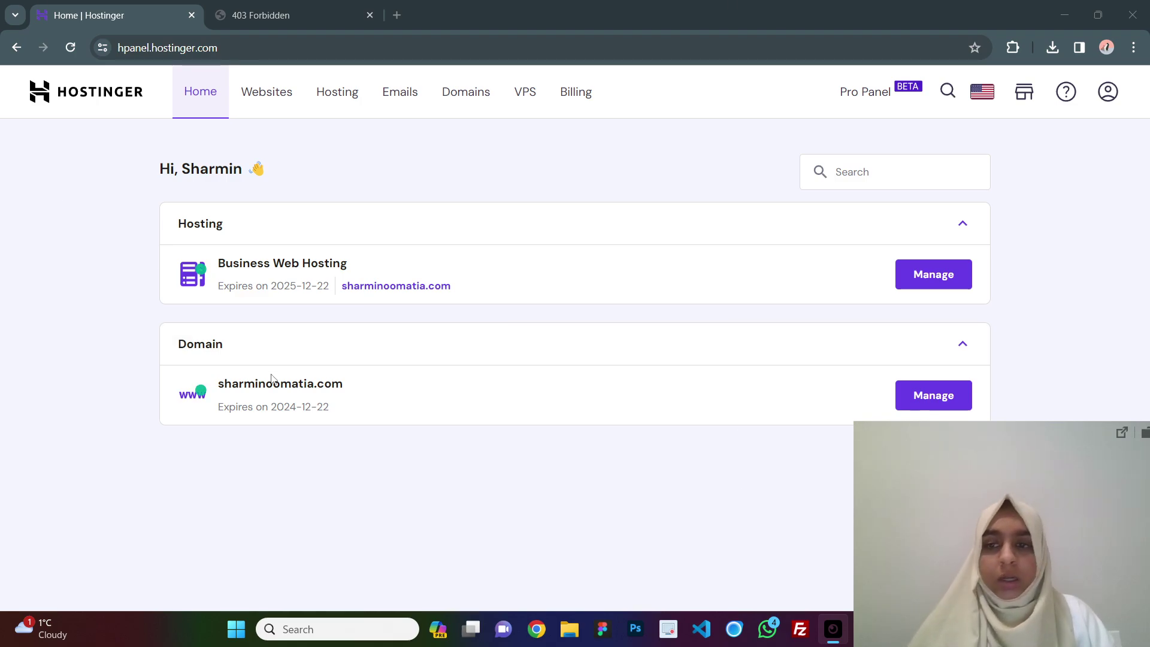
Open the website's hosting dashboard from the Websites list using Manage.
left_click(265, 93)
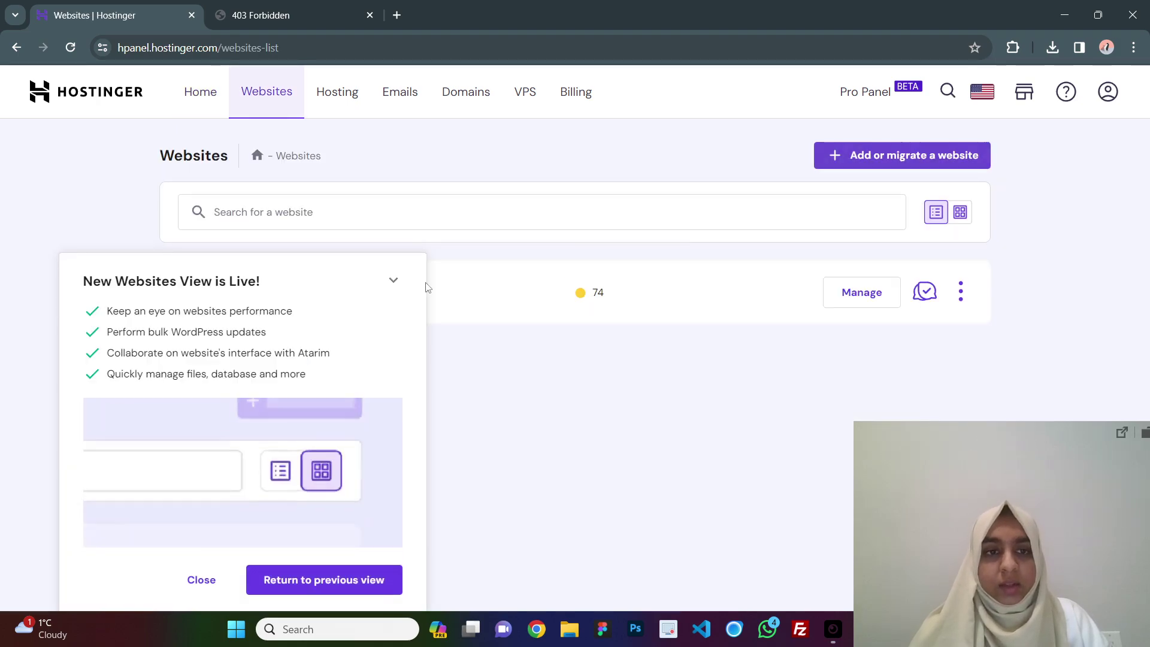
left_click(393, 280)
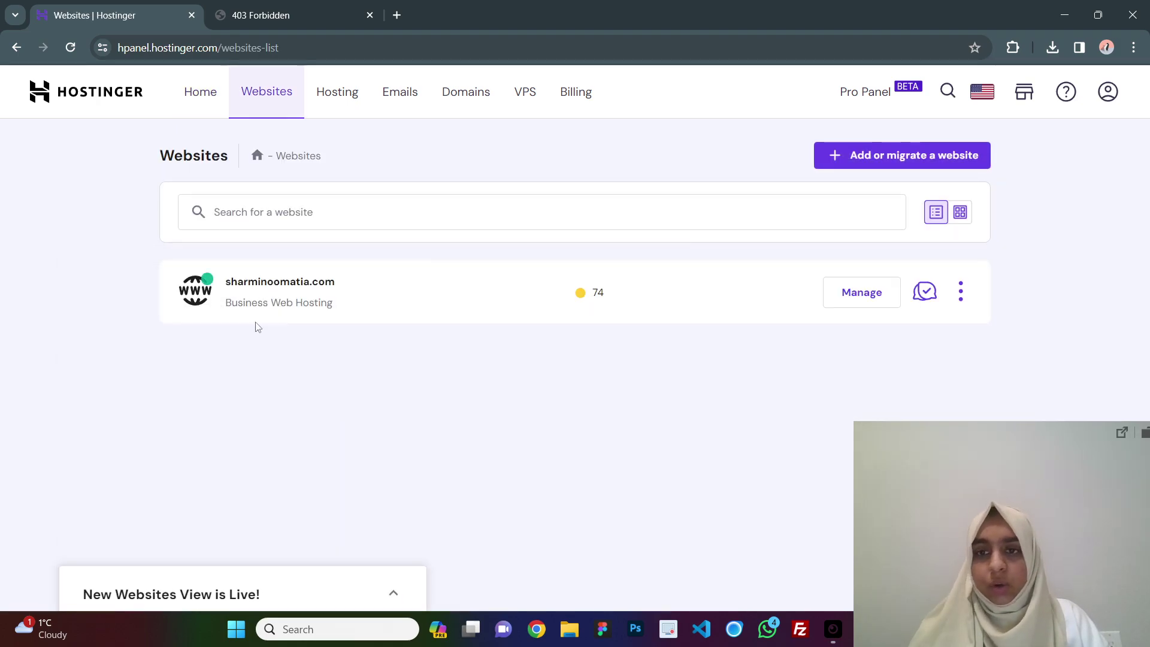
left_click(879, 305)
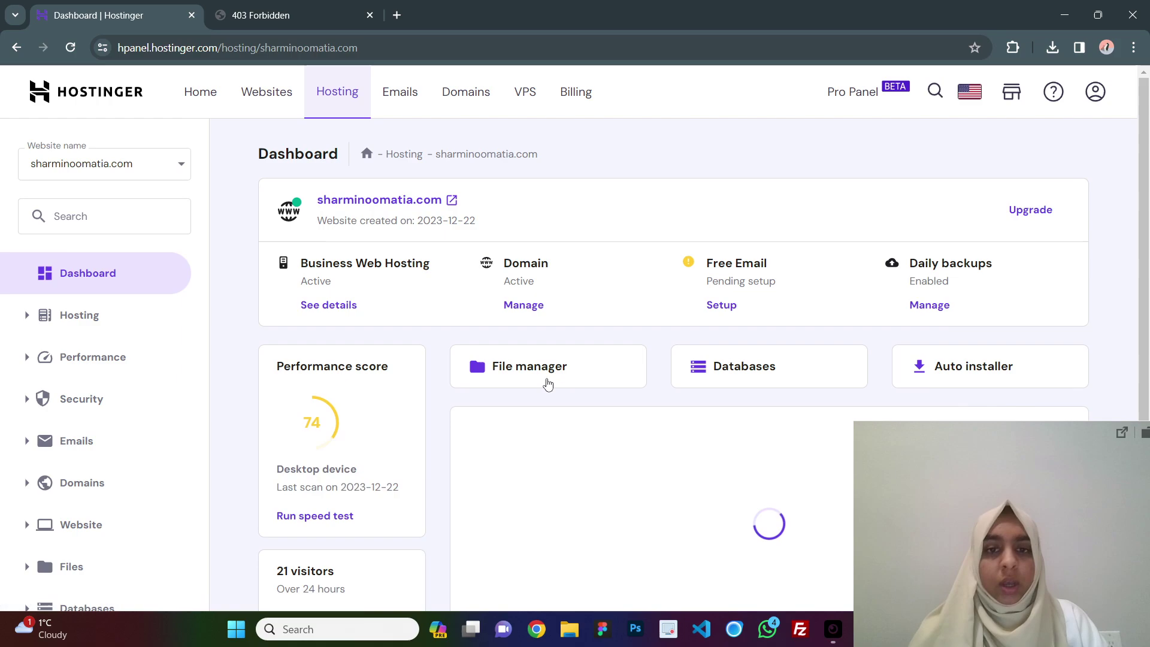
scroll(548, 278, "down", 3)
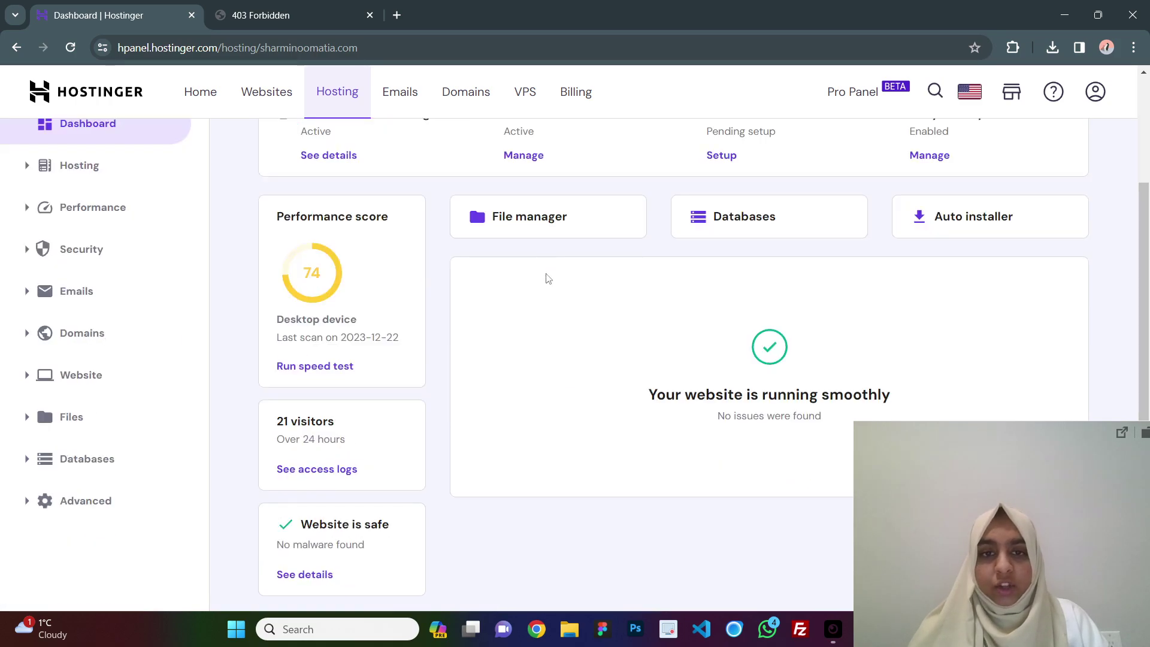
Open File Manager and go into the site's empty public_html folder.
left_click(536, 225)
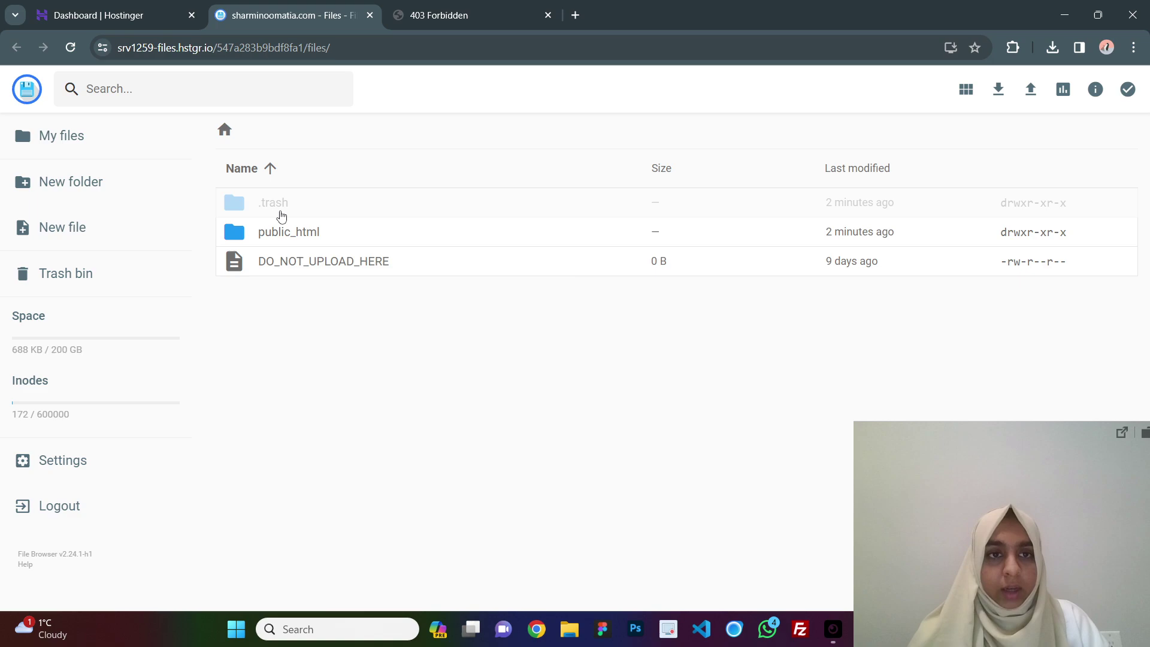
double_click(353, 237)
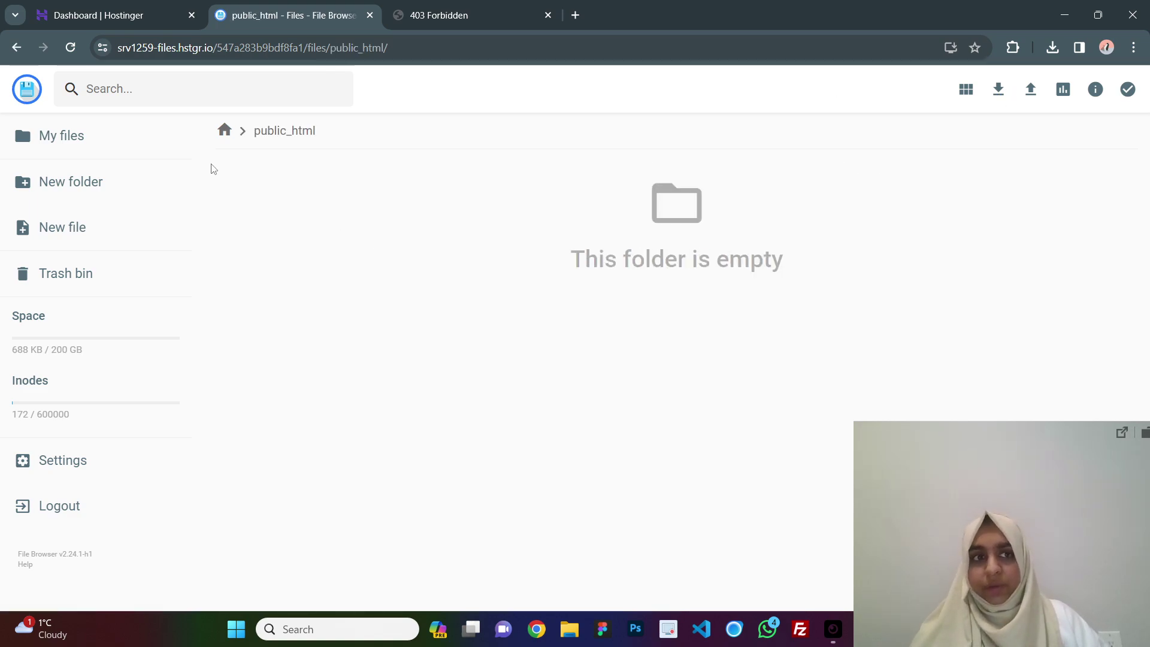
left_click(90, 135)
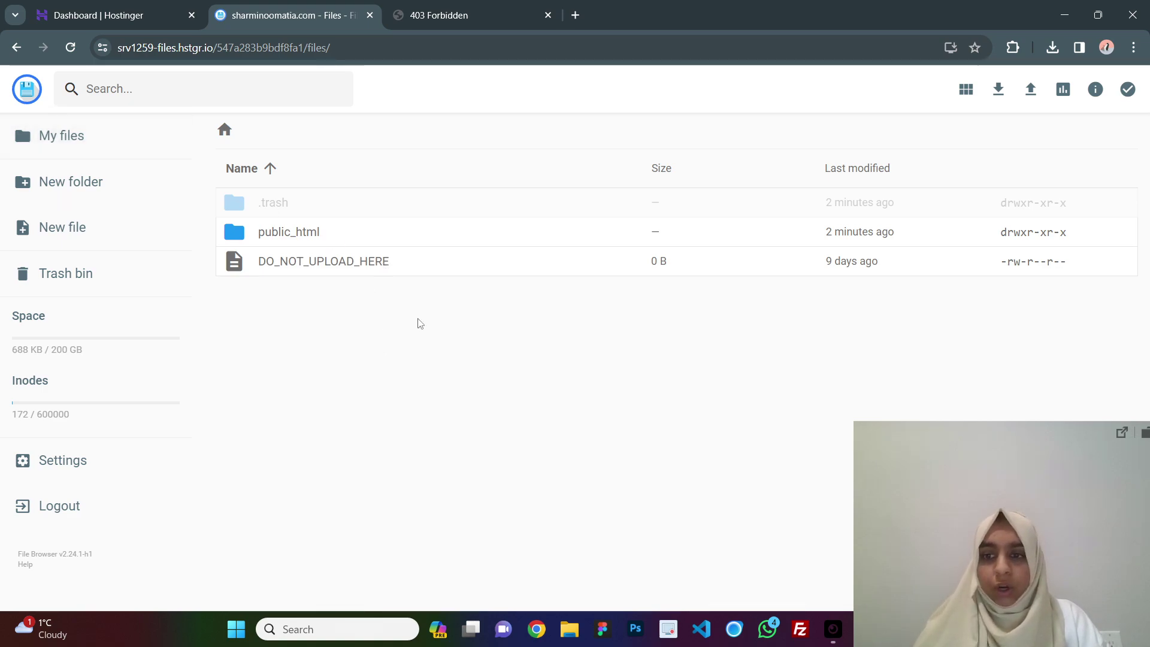
double_click(328, 233)
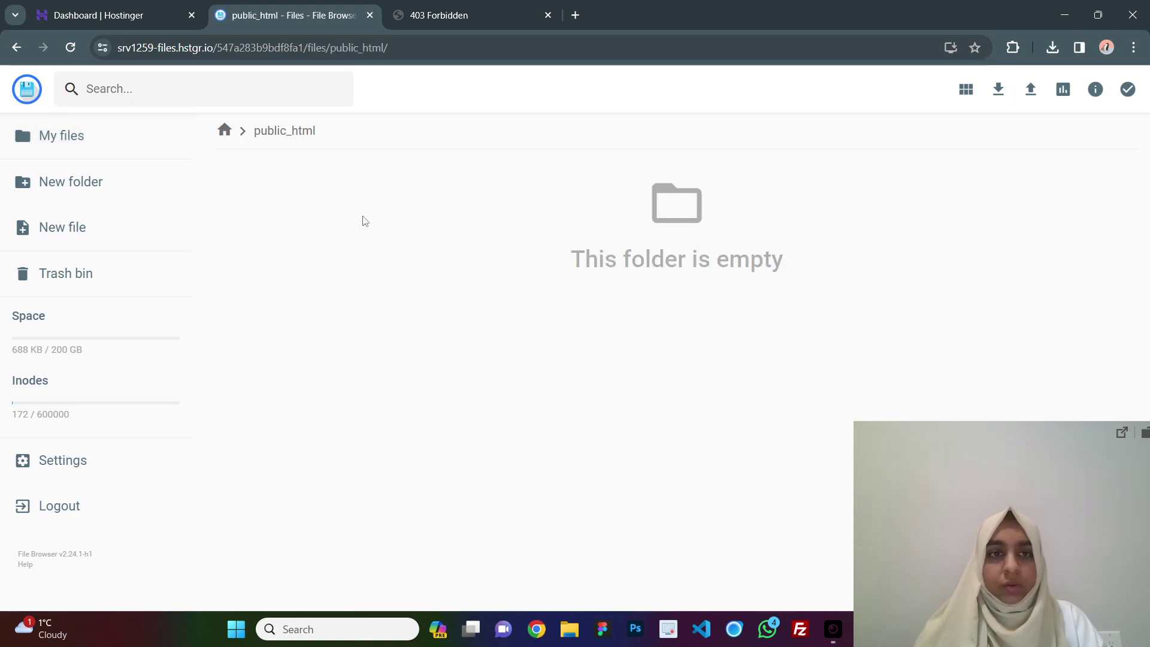
Go to wordpress.org in a new tab and open the WordPress 6.4.2 download page.
left_click(575, 14)
type("word")
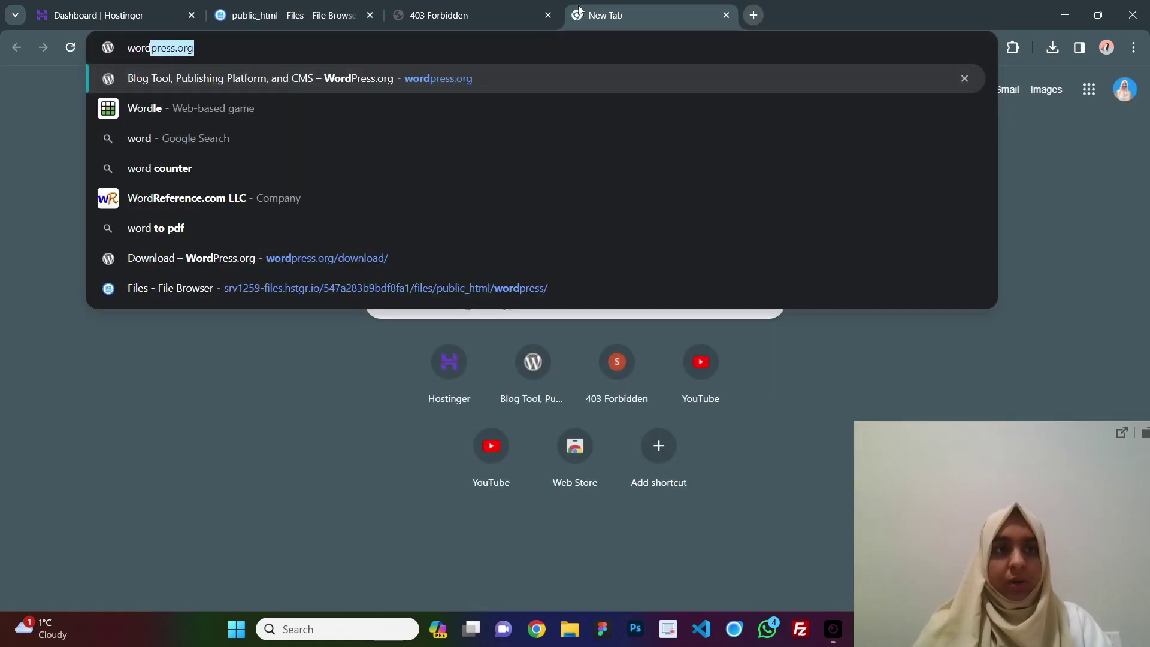
key("Return")
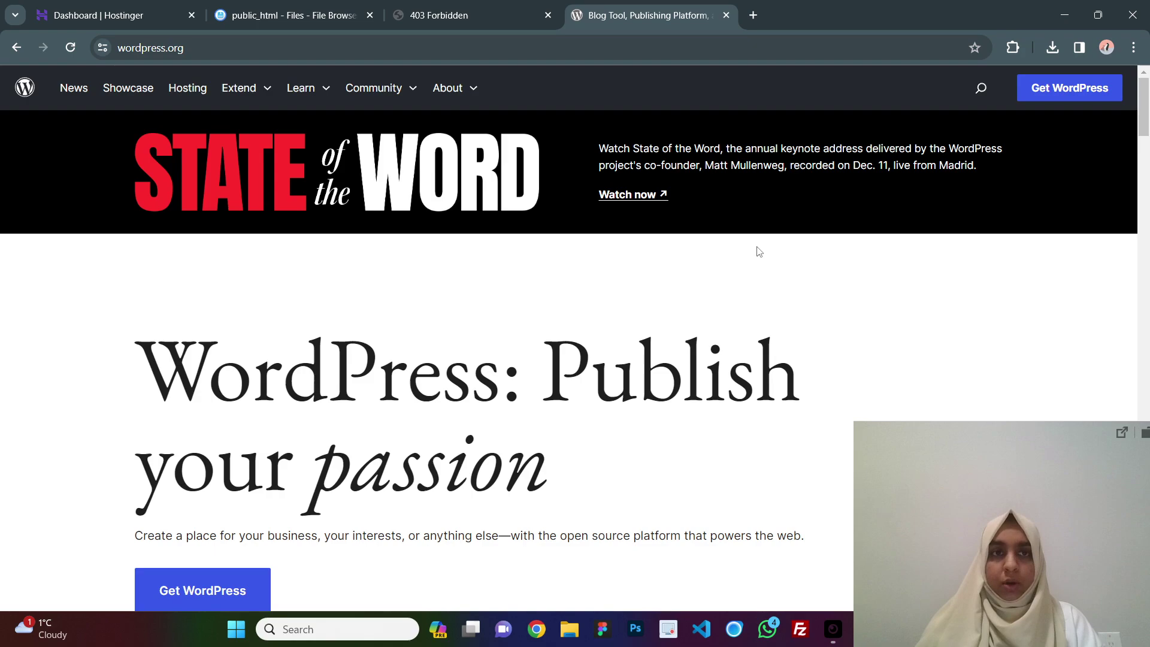
scroll(365, 311, "down", 3)
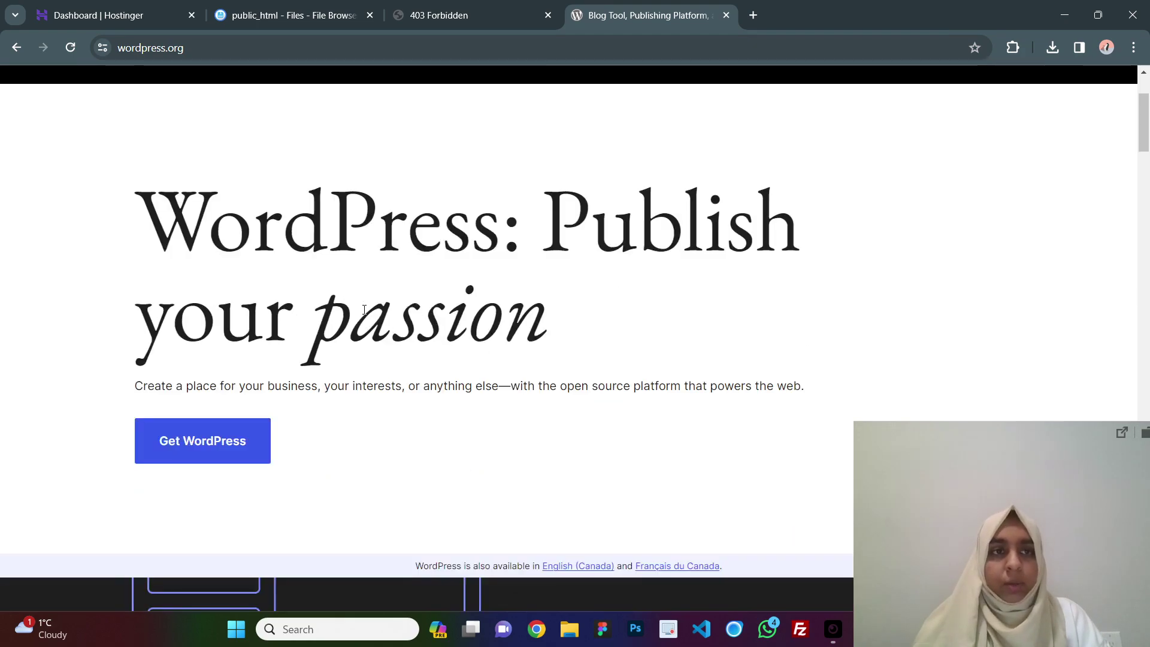
left_click(206, 441)
scroll(238, 319, "down", 3)
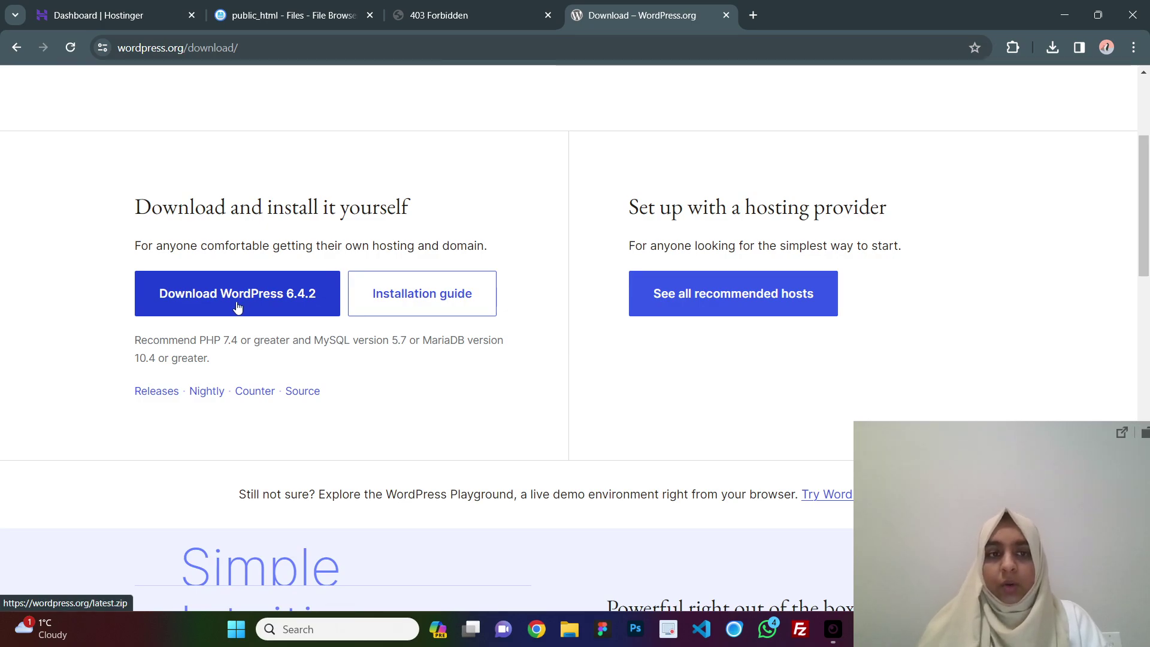
Upload the wordpress-6.4.2 archive from Downloads into public_html.
left_click(305, 5)
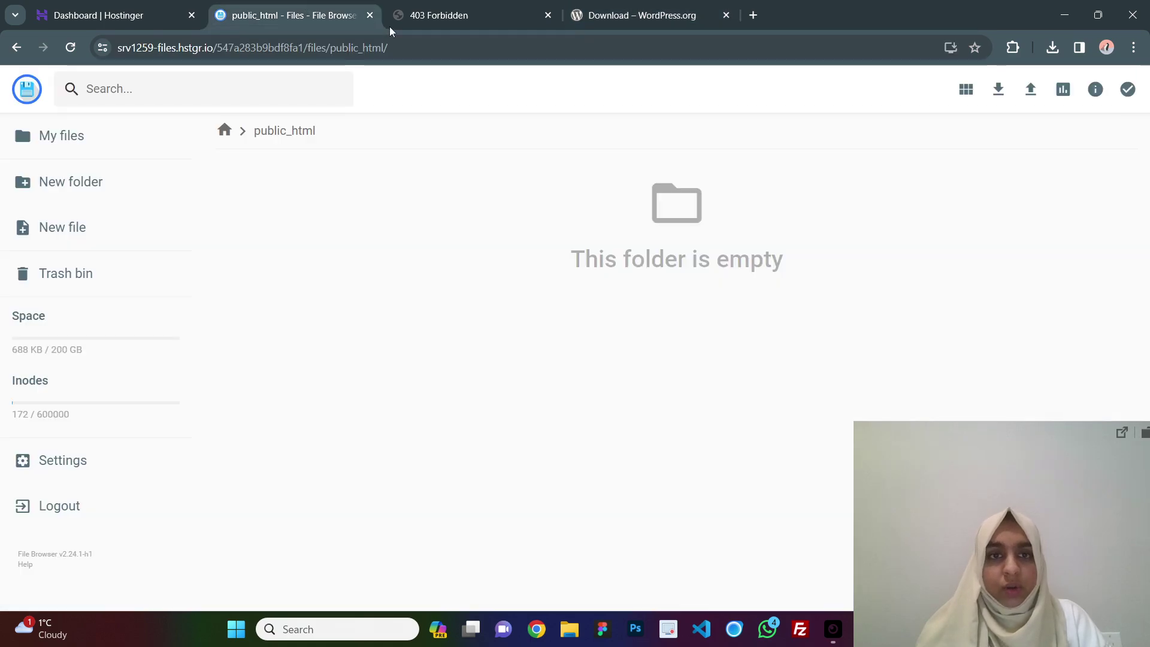
left_click(1030, 90)
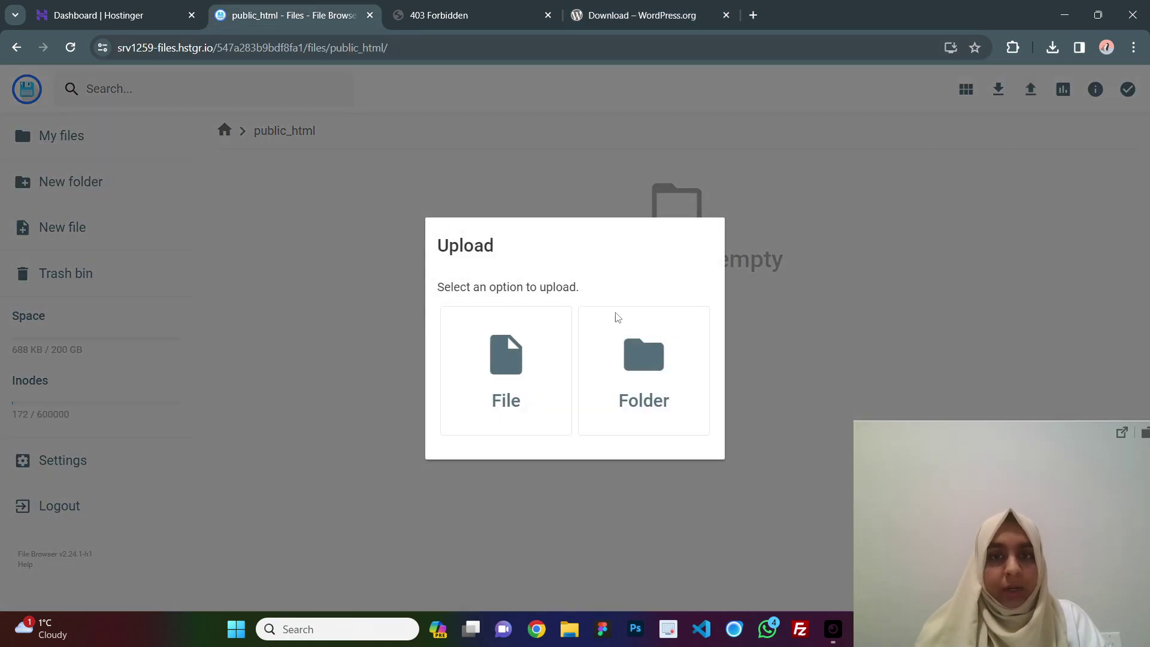
left_click(487, 400)
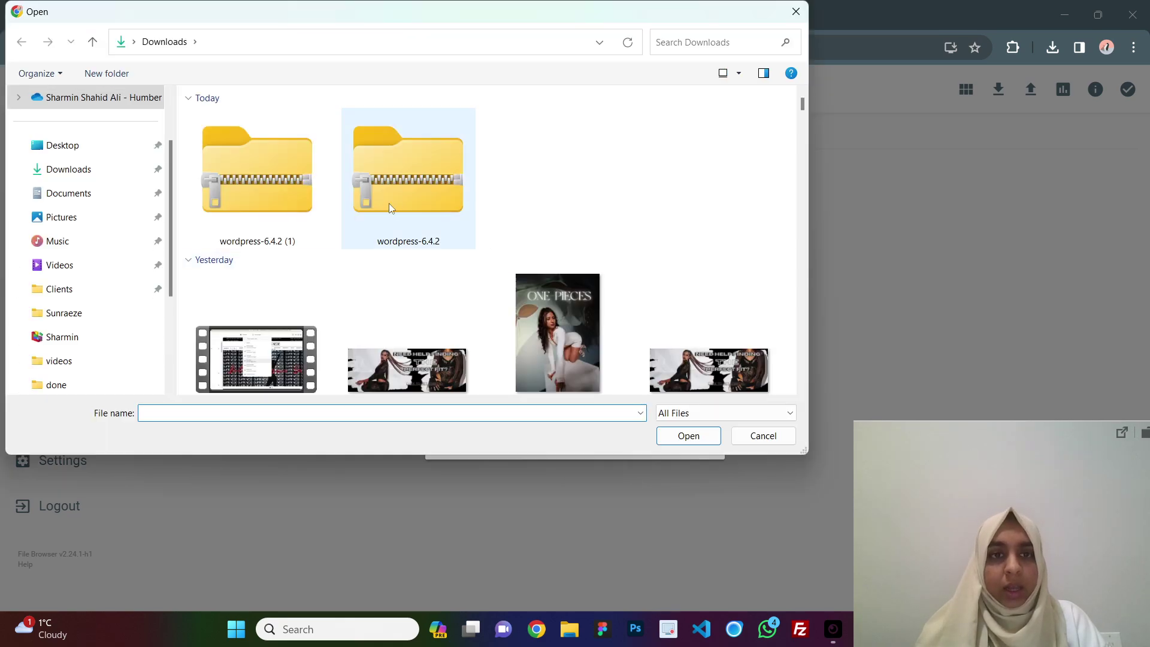
left_click(389, 203)
left_click(690, 428)
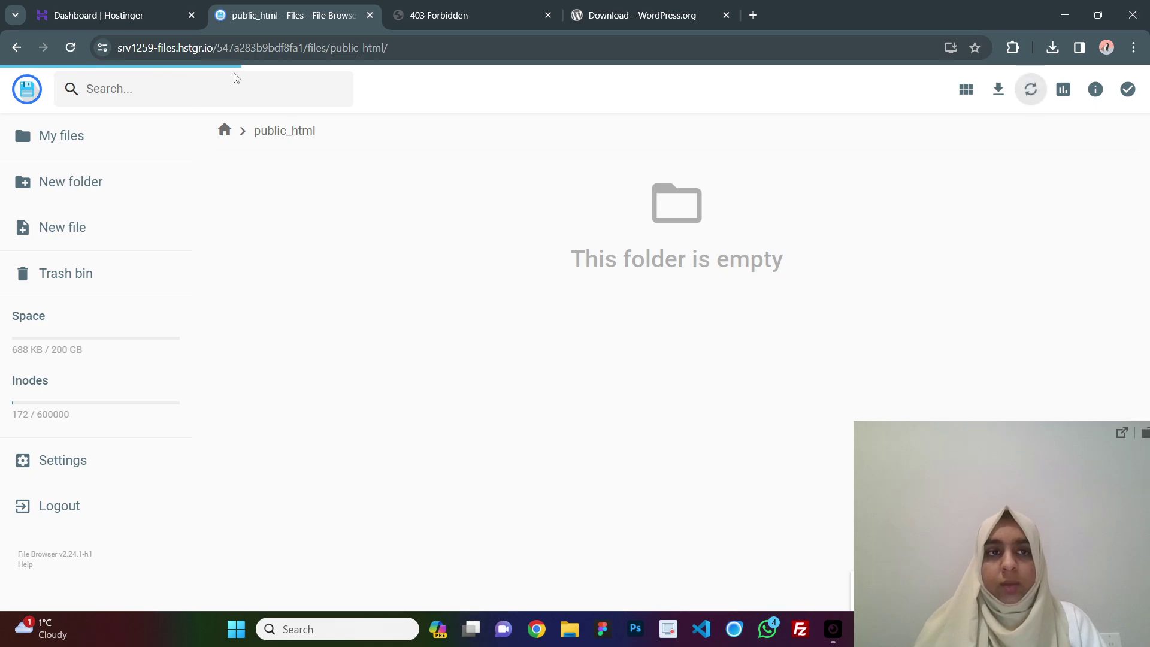
Open the MySQL database creation form and enter the new database name.
left_click(120, 5)
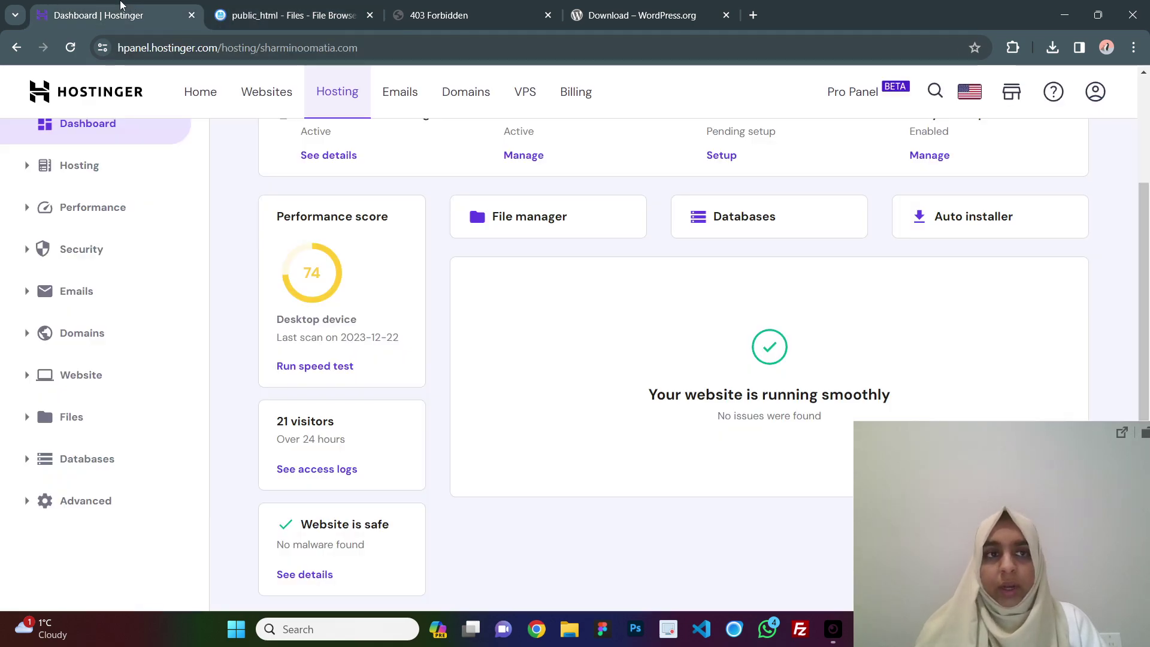
scroll(855, 343, "down", 1)
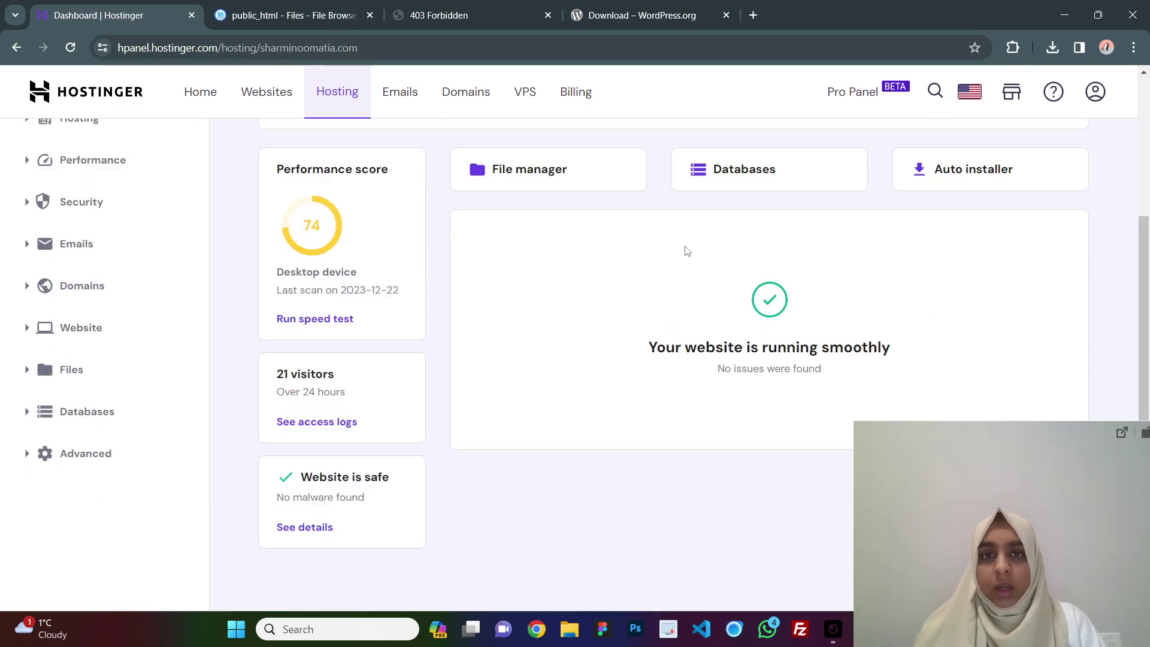
left_click(718, 175)
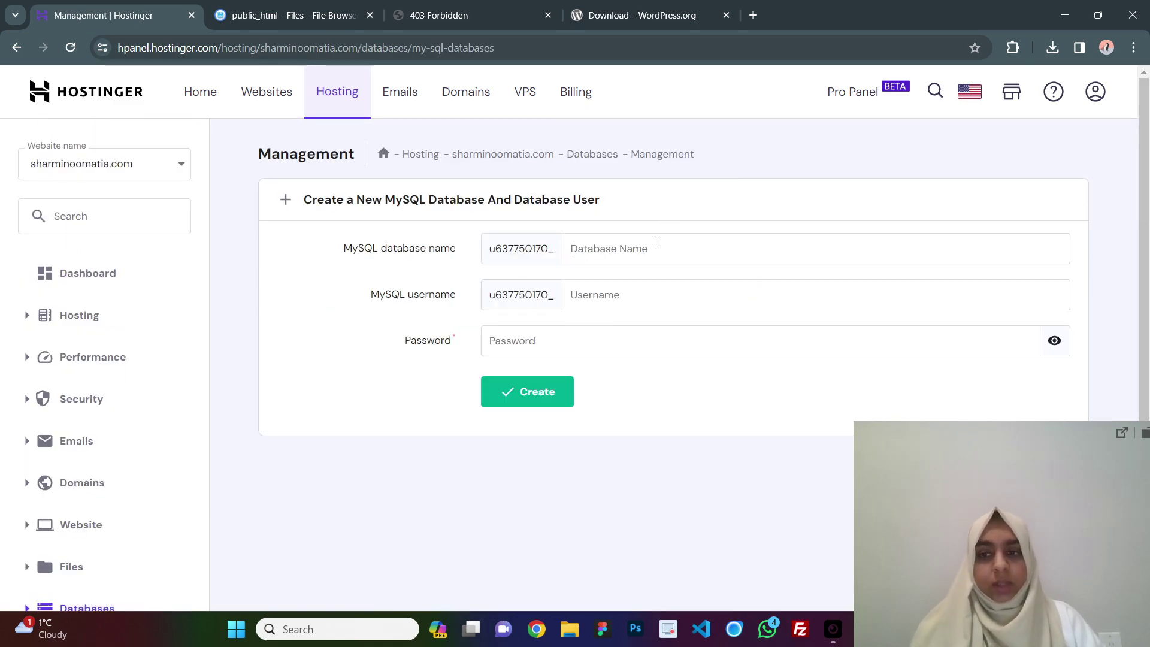
left_click(657, 242)
type("sharmin")
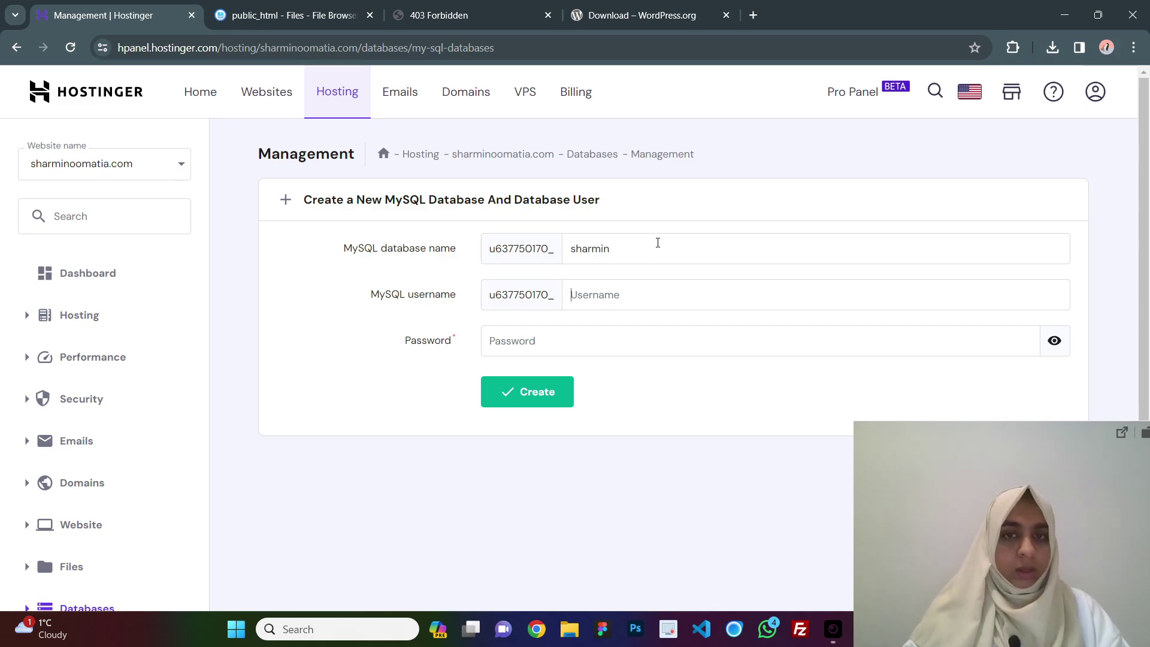
type("sharminusr")
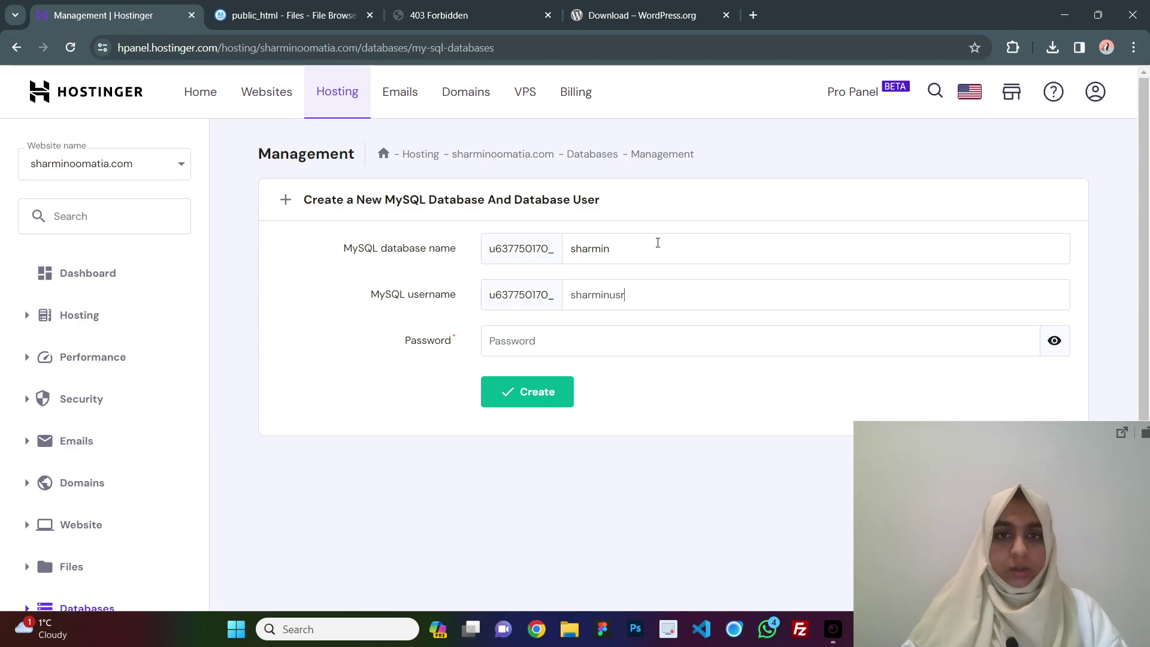
key("Tab")
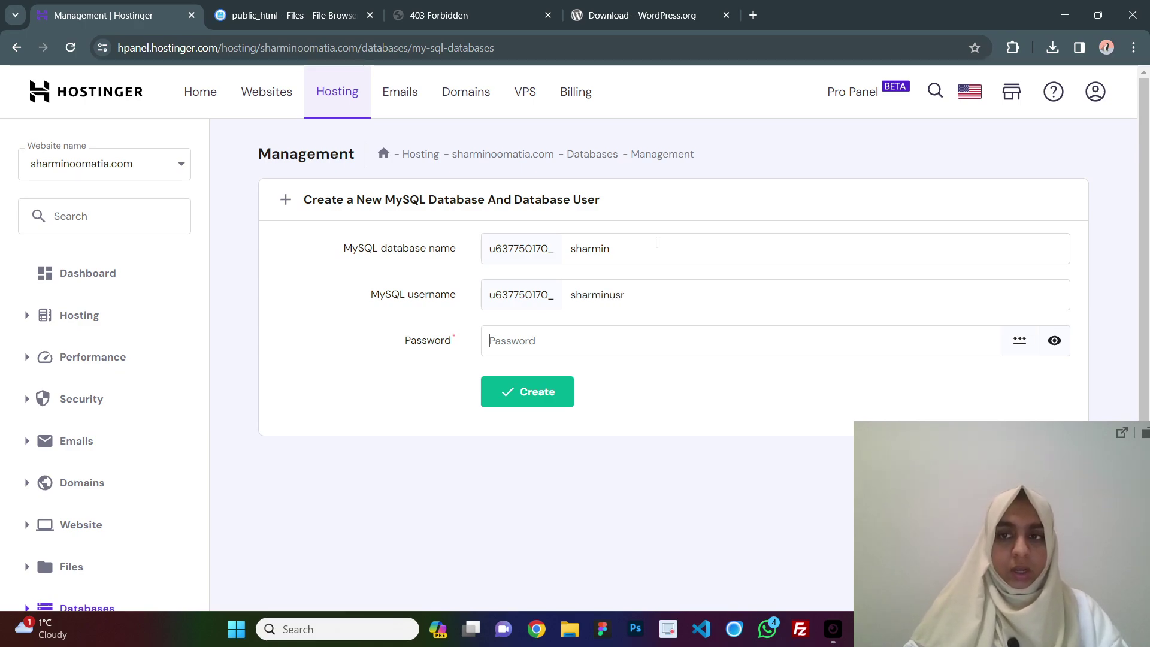
Generate and copy a random password, then create the MySQL database and user.
left_click(1017, 353)
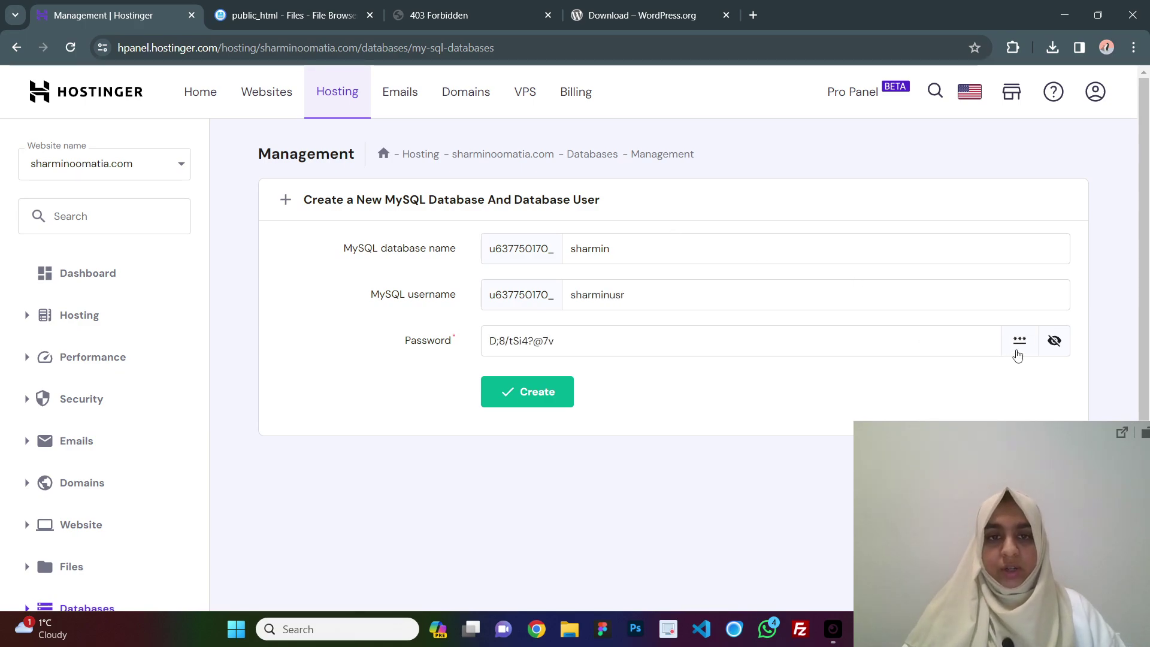
key("ctrl+a")
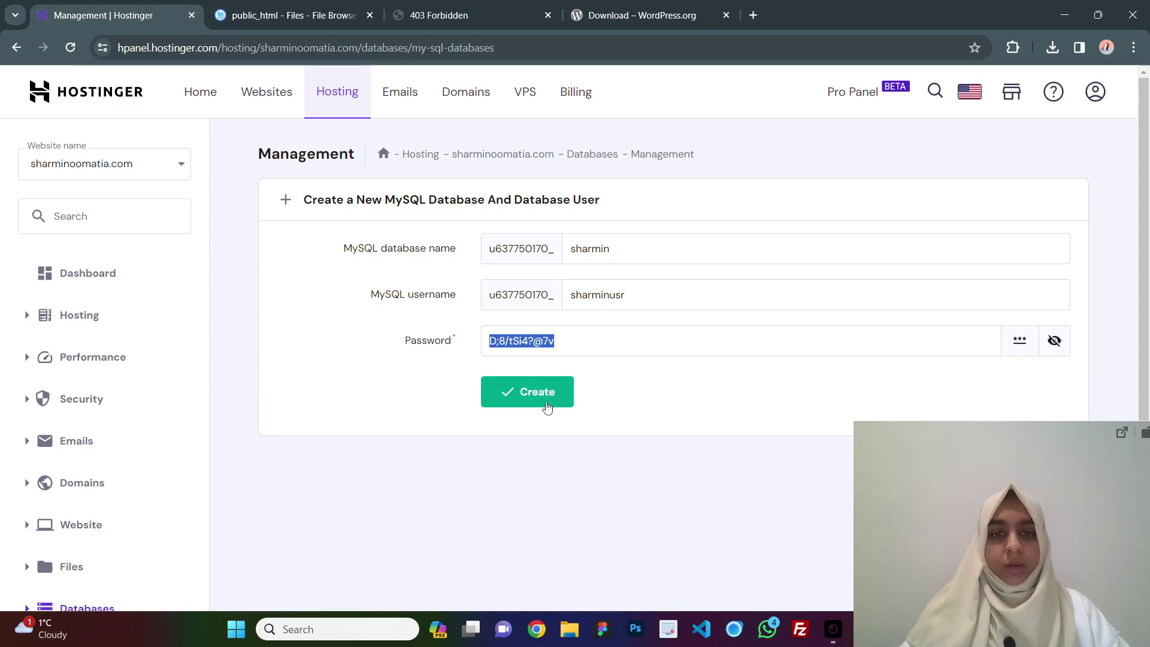
left_click(545, 406)
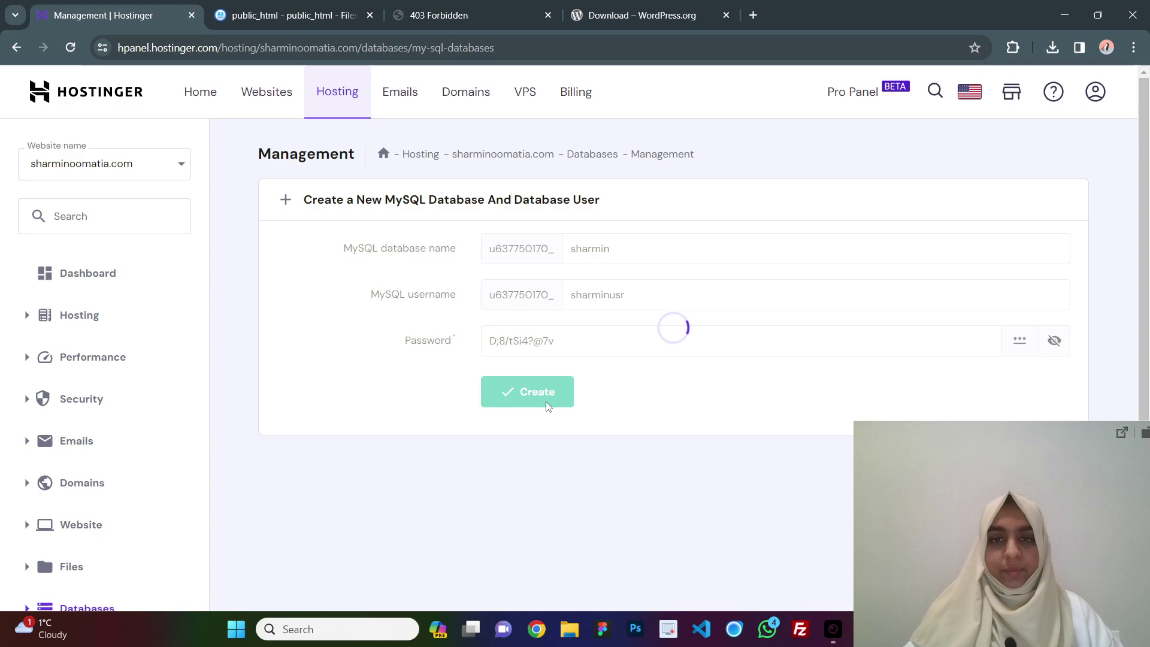
scroll(665, 282, "down", 1)
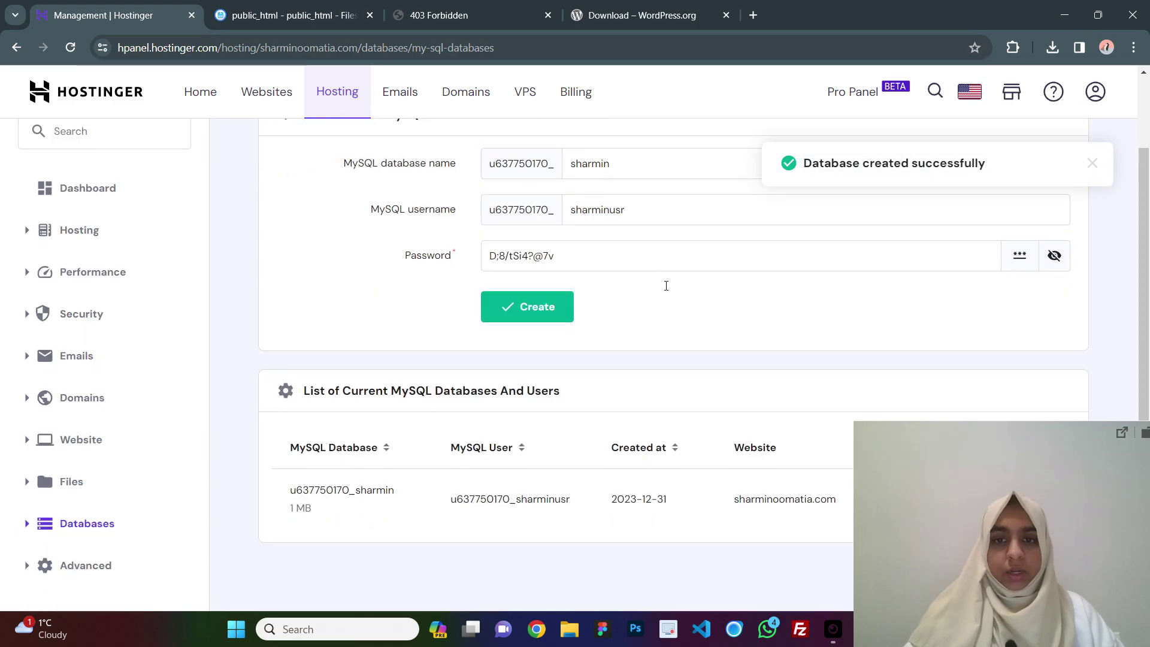
left_click(294, 15)
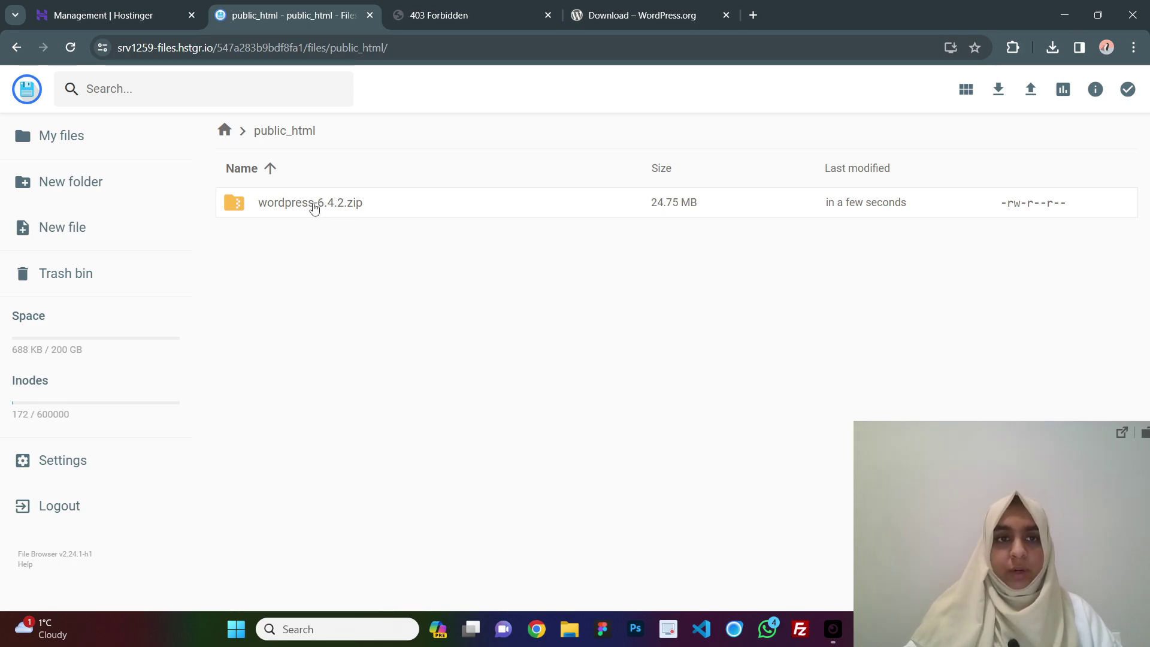
Extract wordpress-6.4.2.zip into public_html, producing a wordpress folder beside it.
left_click(313, 207)
right_click(313, 207)
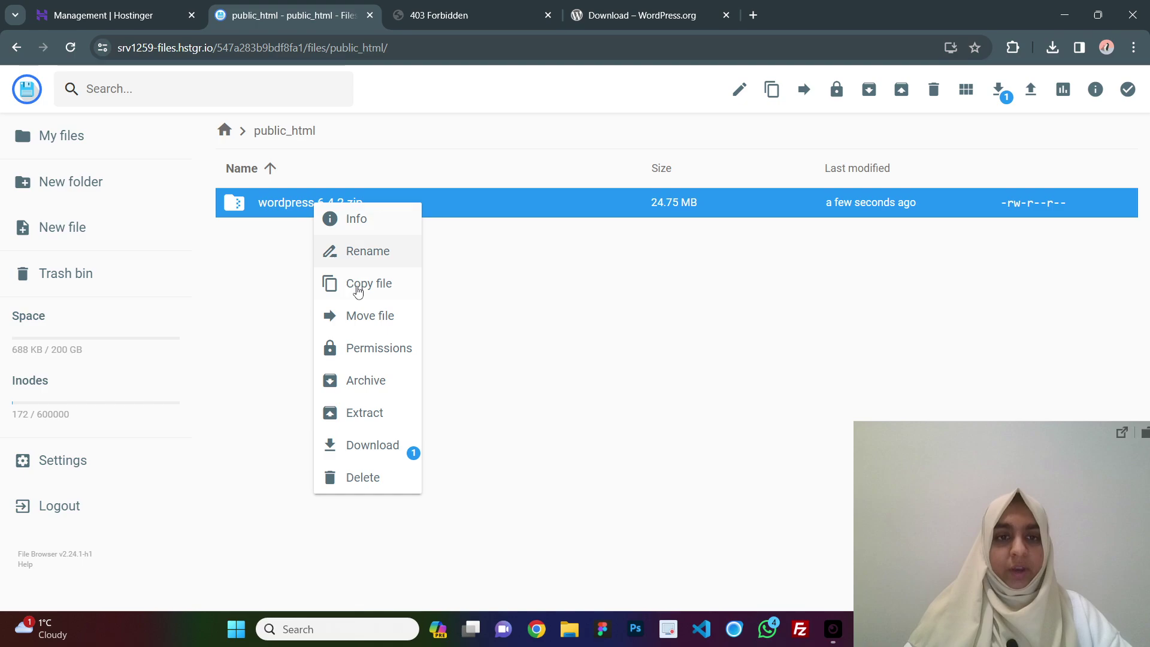
left_click(378, 407)
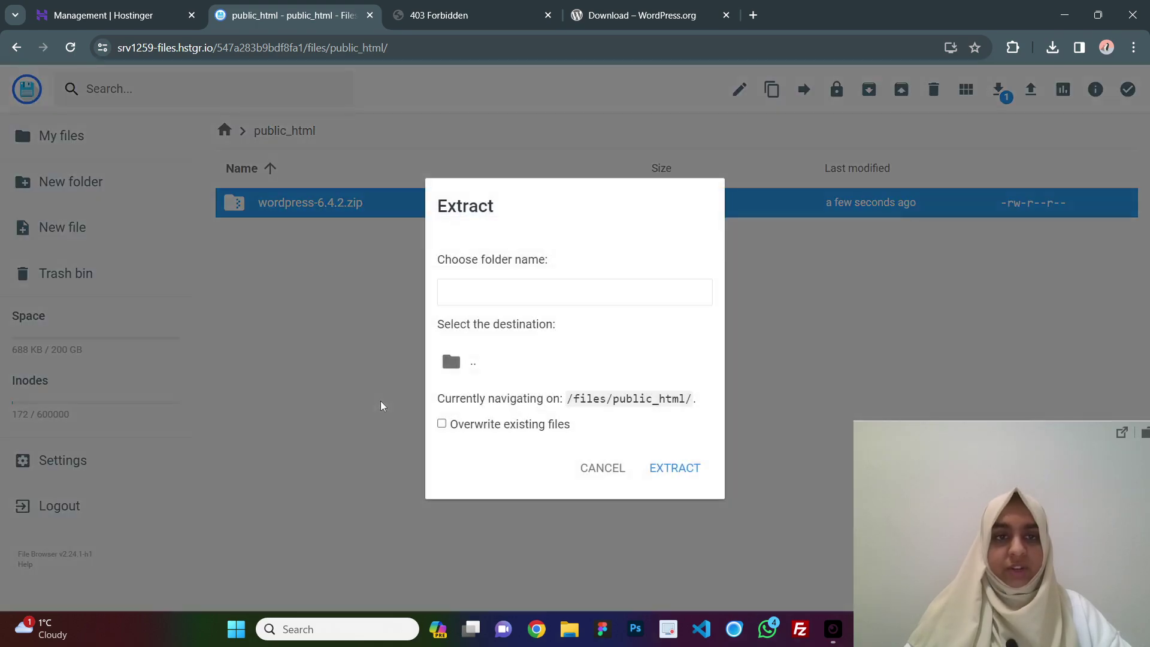
left_click(482, 350)
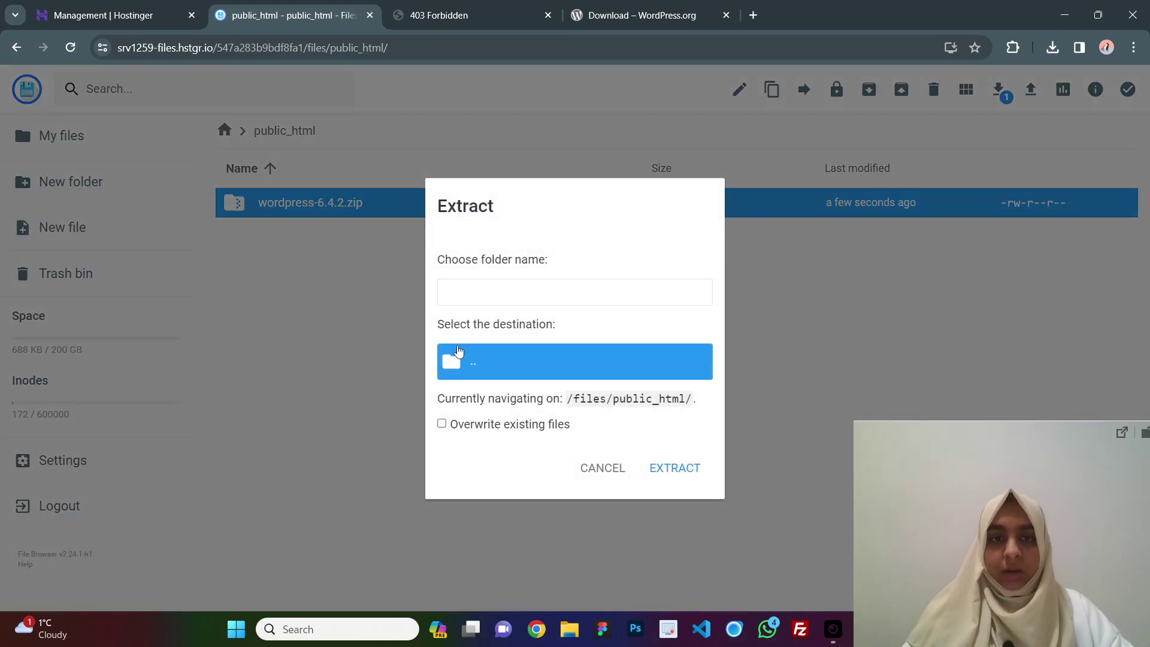
left_click(527, 292)
type("public_html")
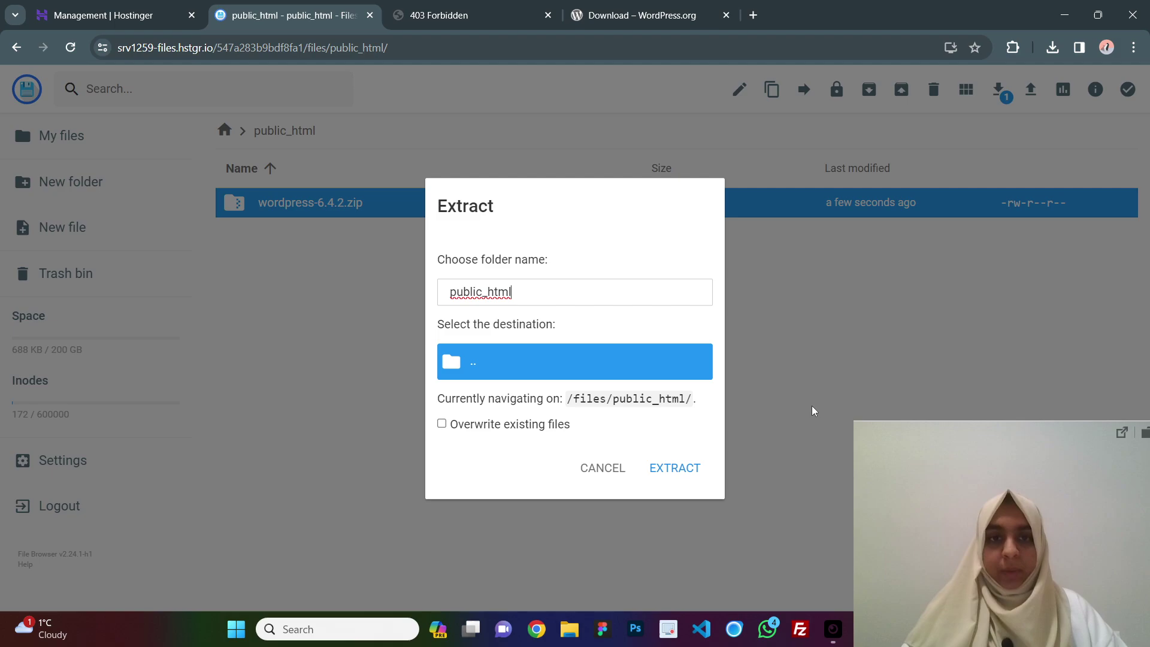
left_click(693, 475)
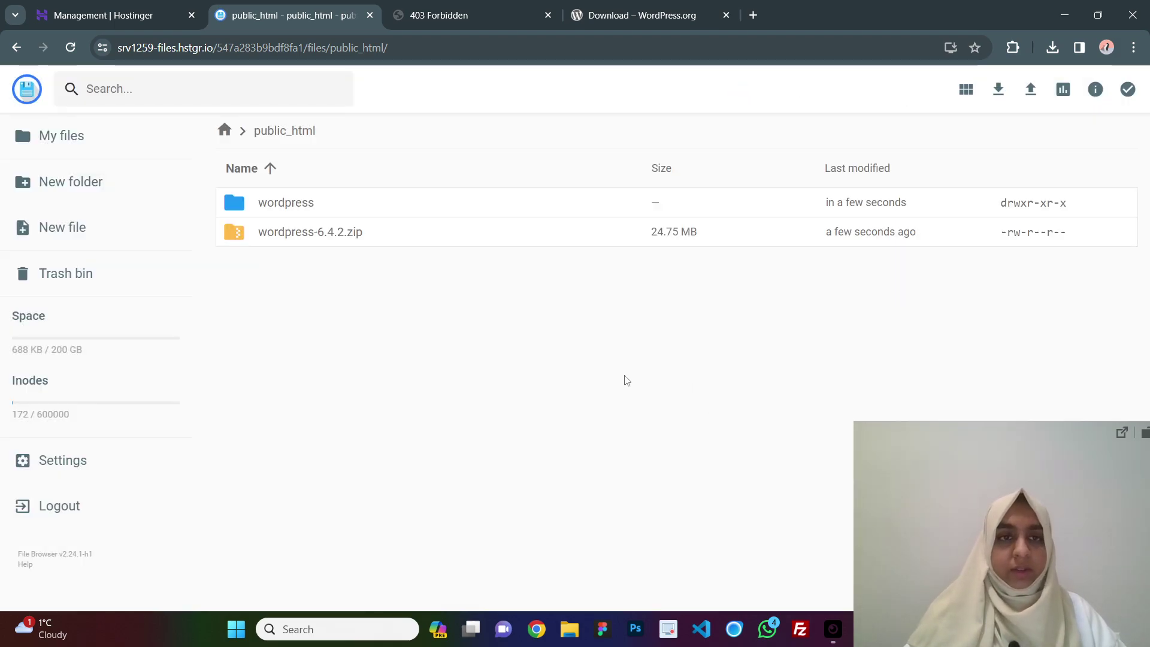
left_click(365, 242)
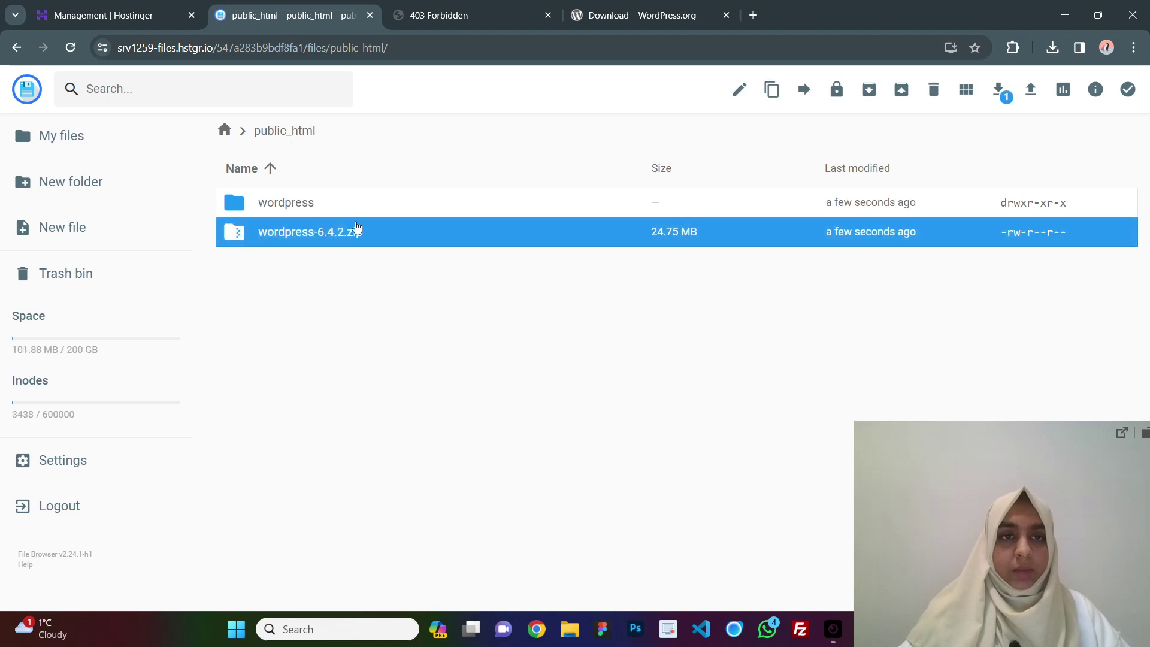
right_click(356, 233)
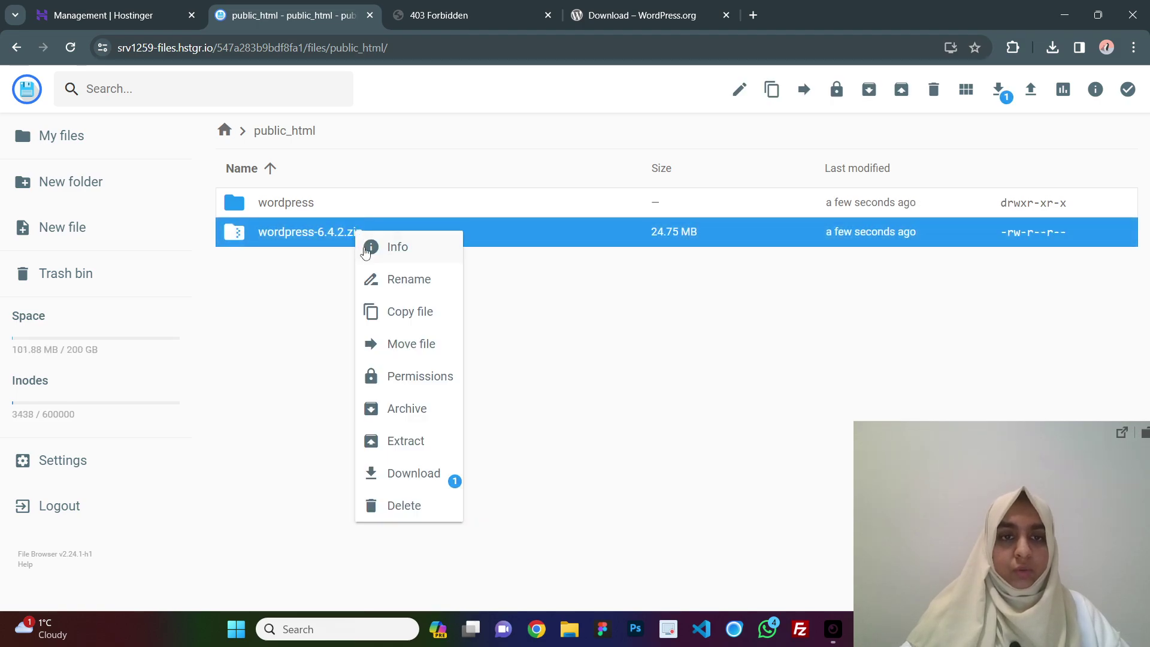
Delete wordpress-6.4.2.zip and select every file inside the wordpress folder.
left_click(400, 506)
left_click(679, 370)
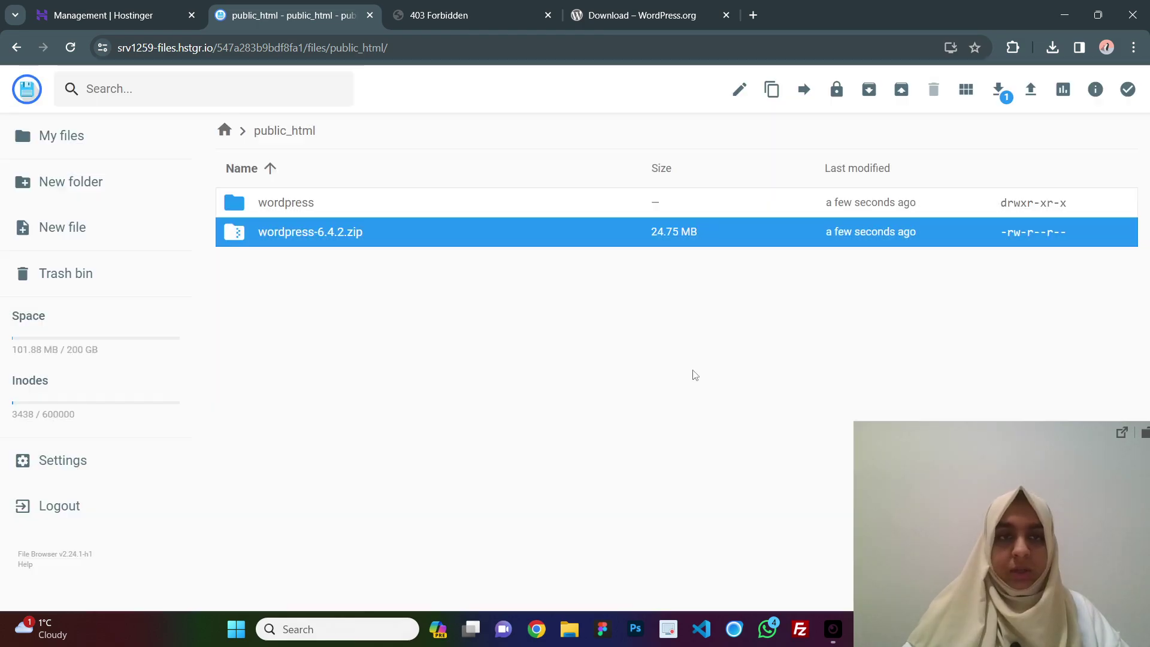
double_click(318, 209)
left_click(461, 326)
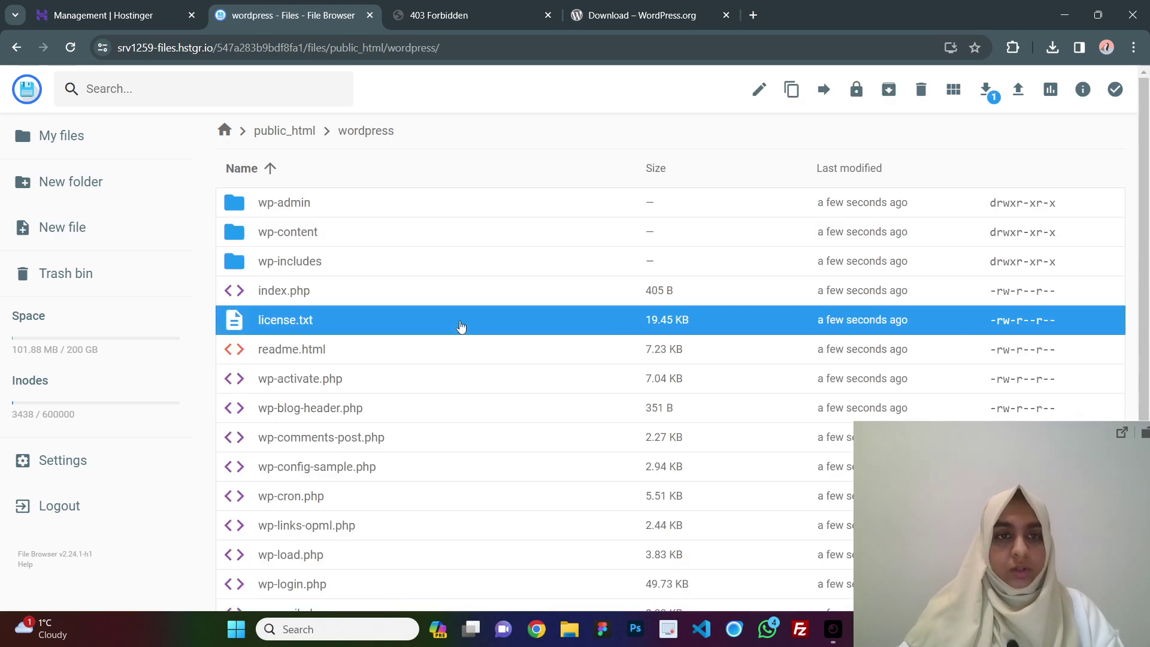
key("ctrl+a")
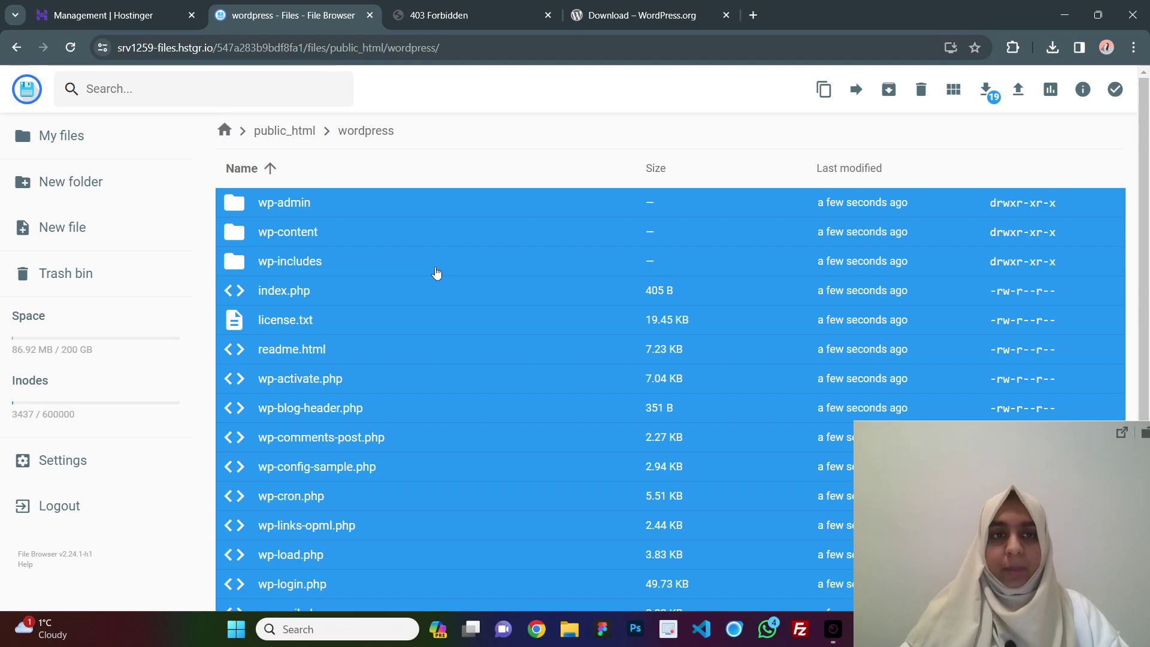
Move all the selected WordPress files up into public_html.
right_click(436, 269)
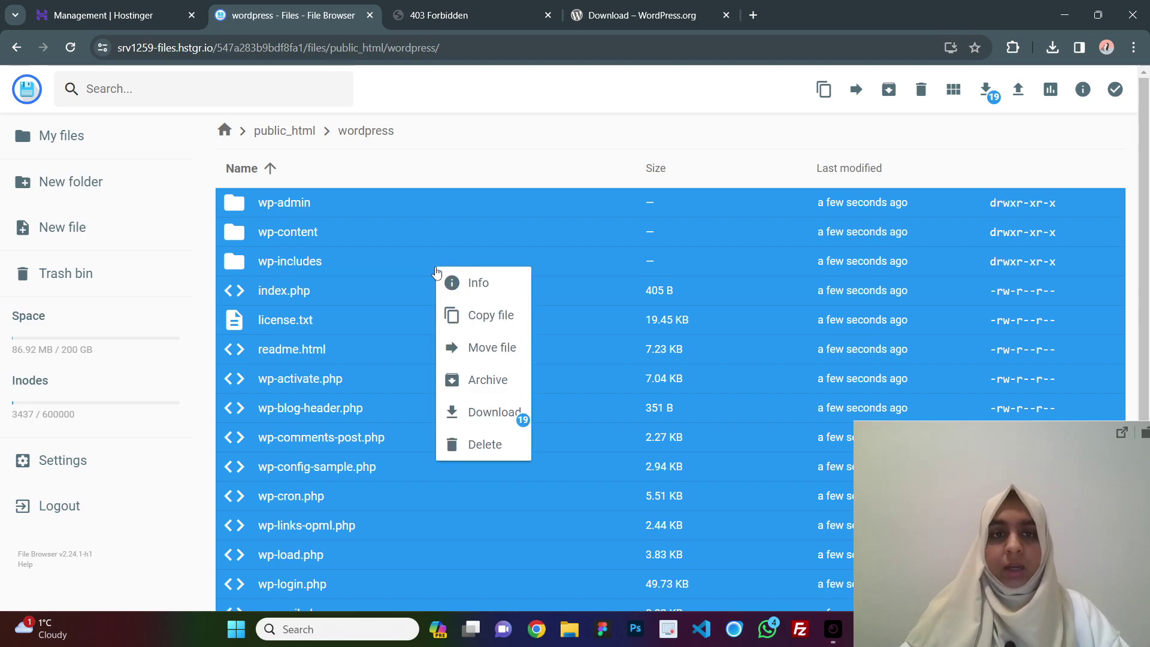
left_click(489, 351)
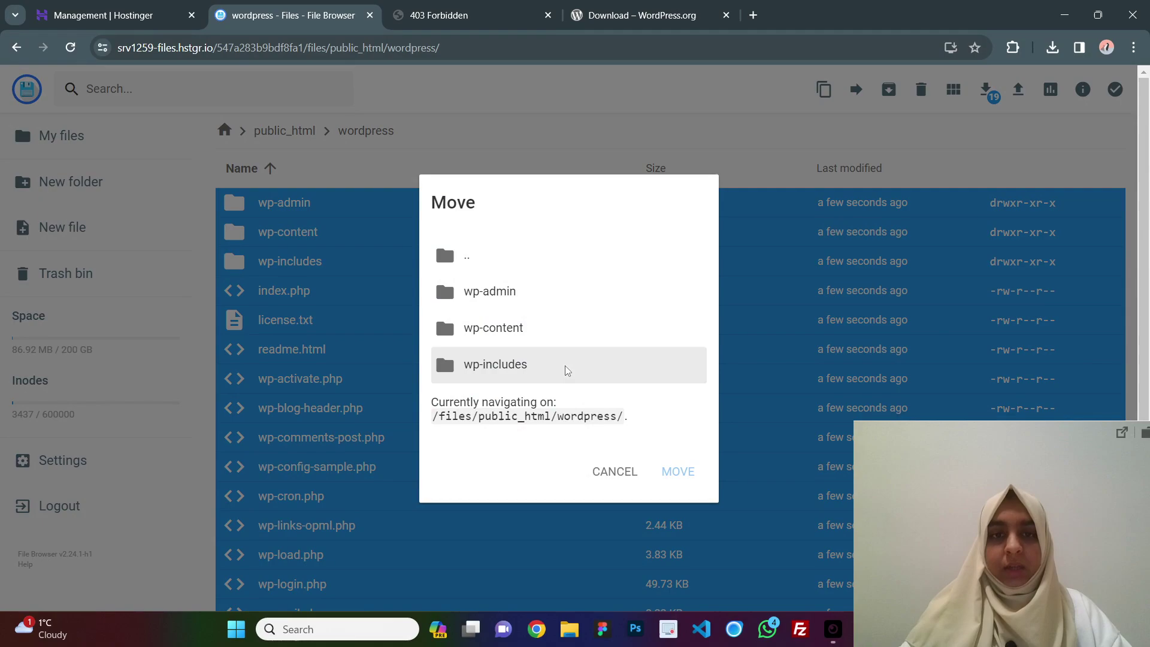
left_click(514, 261)
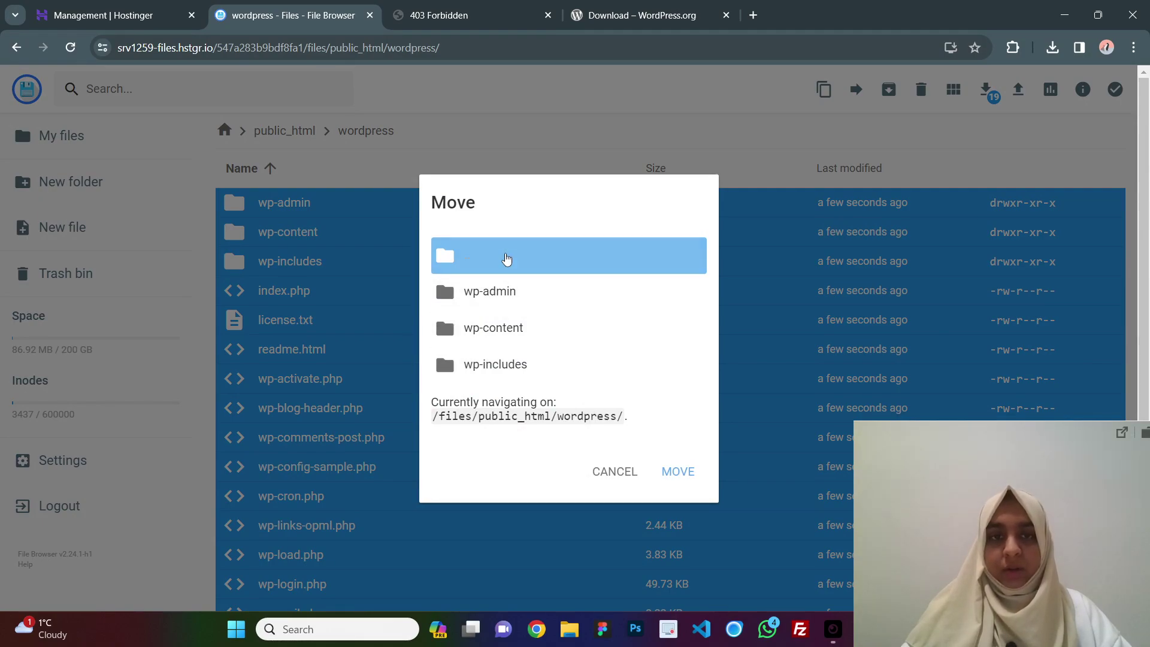
double_click(504, 259)
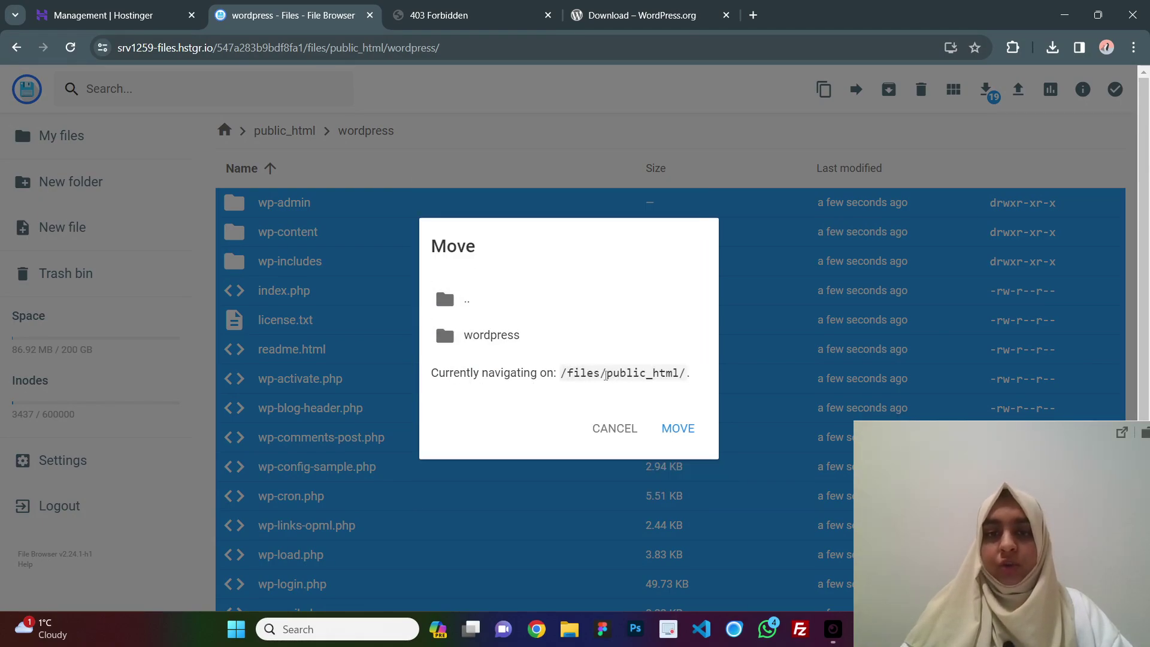
left_click_drag(606, 376, 688, 375)
left_click(685, 393)
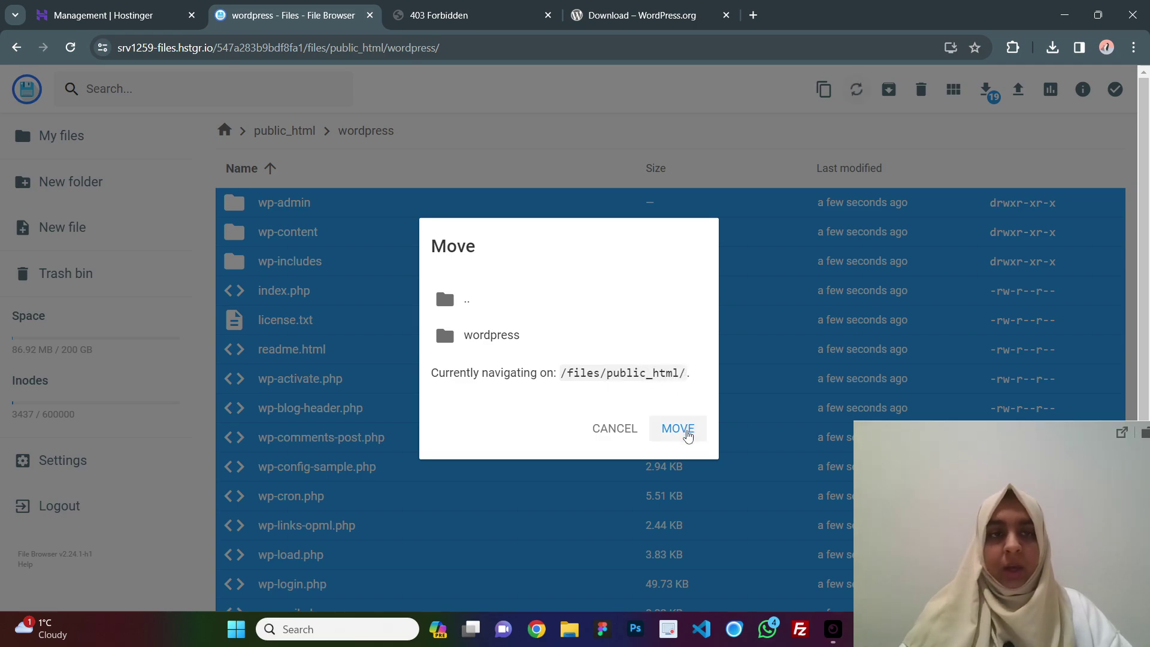
left_click(677, 428)
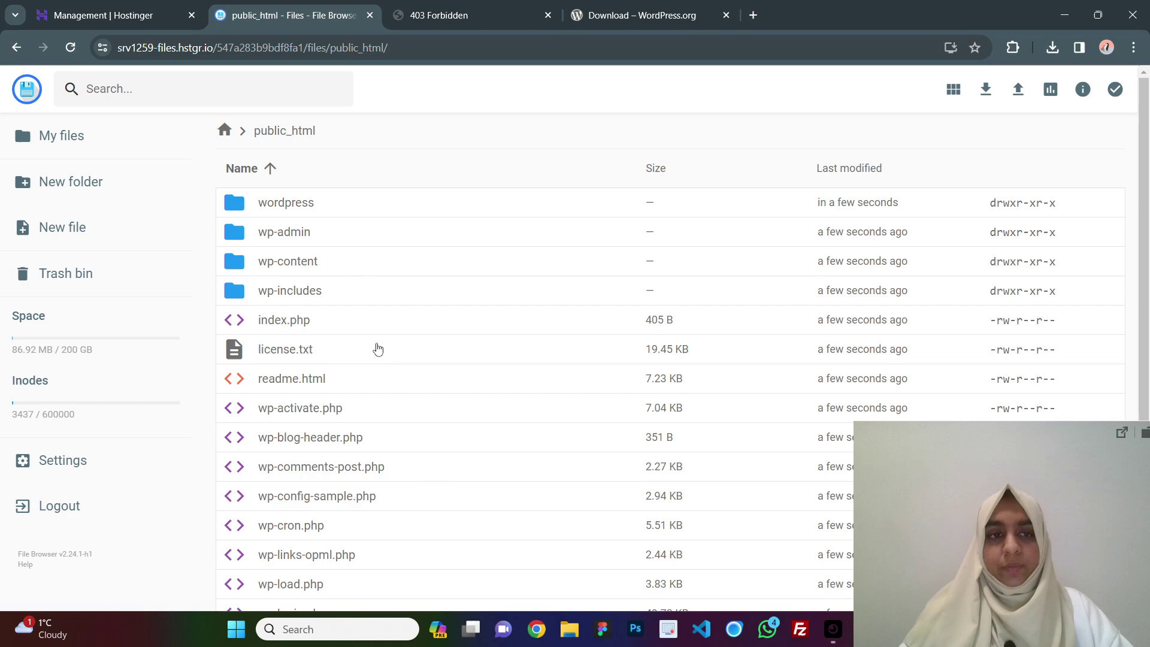
scroll(479, 463, "down", 3)
scroll(478, 462, "up", 3)
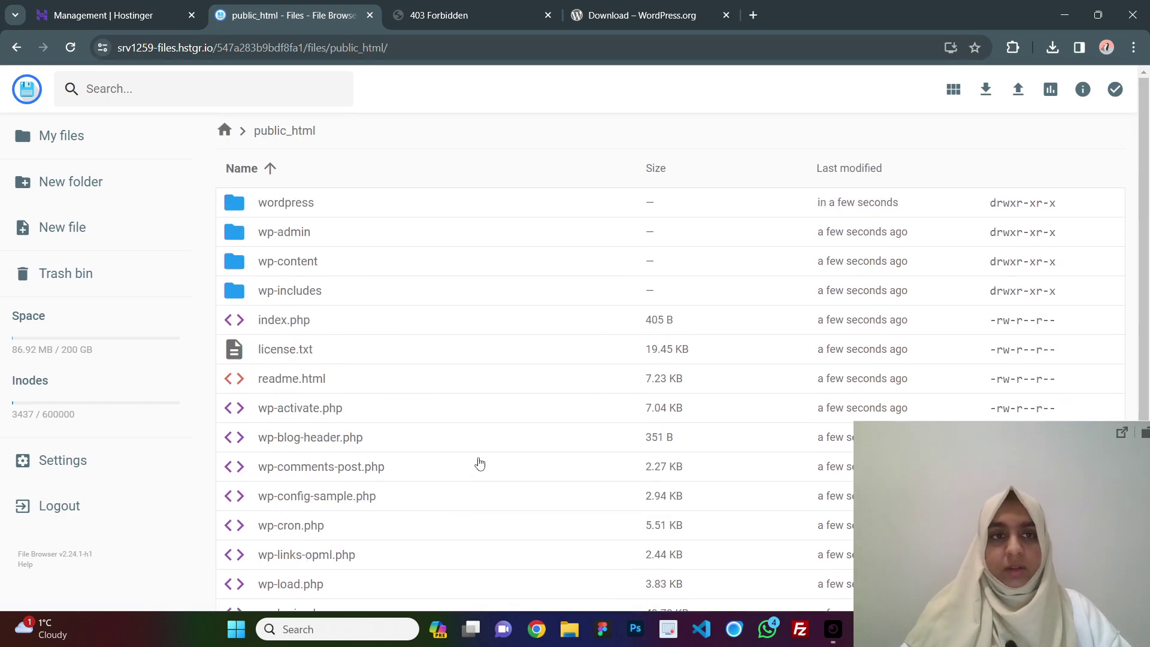
Delete the now-empty wordpress folder from public_html.
right_click(316, 210)
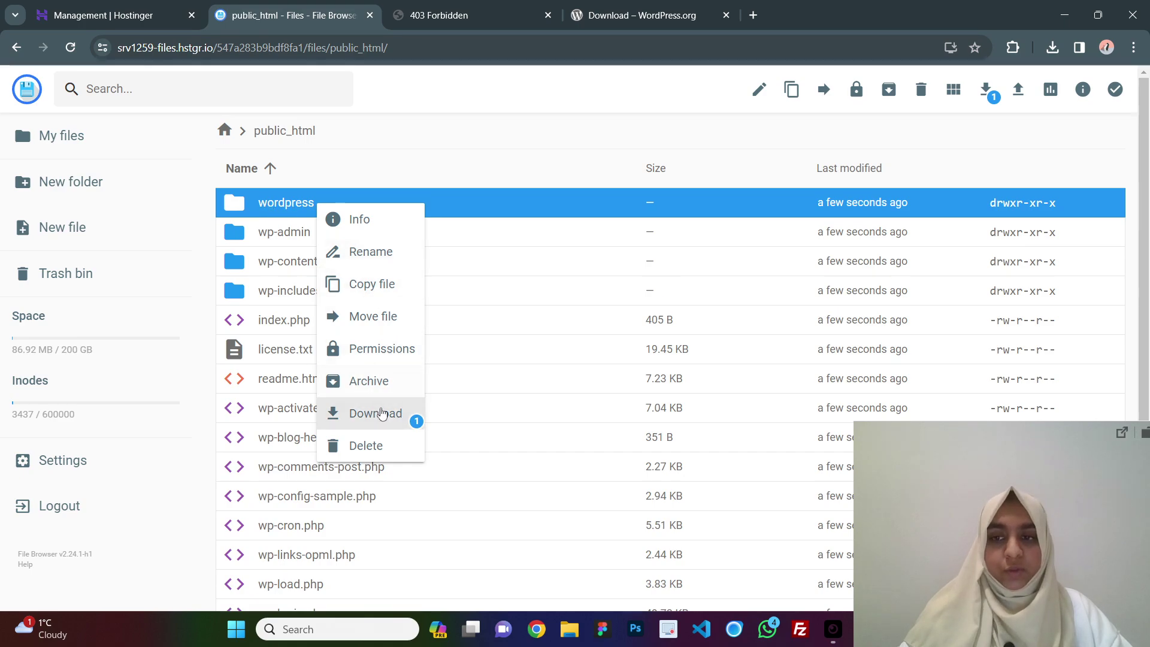
left_click(390, 447)
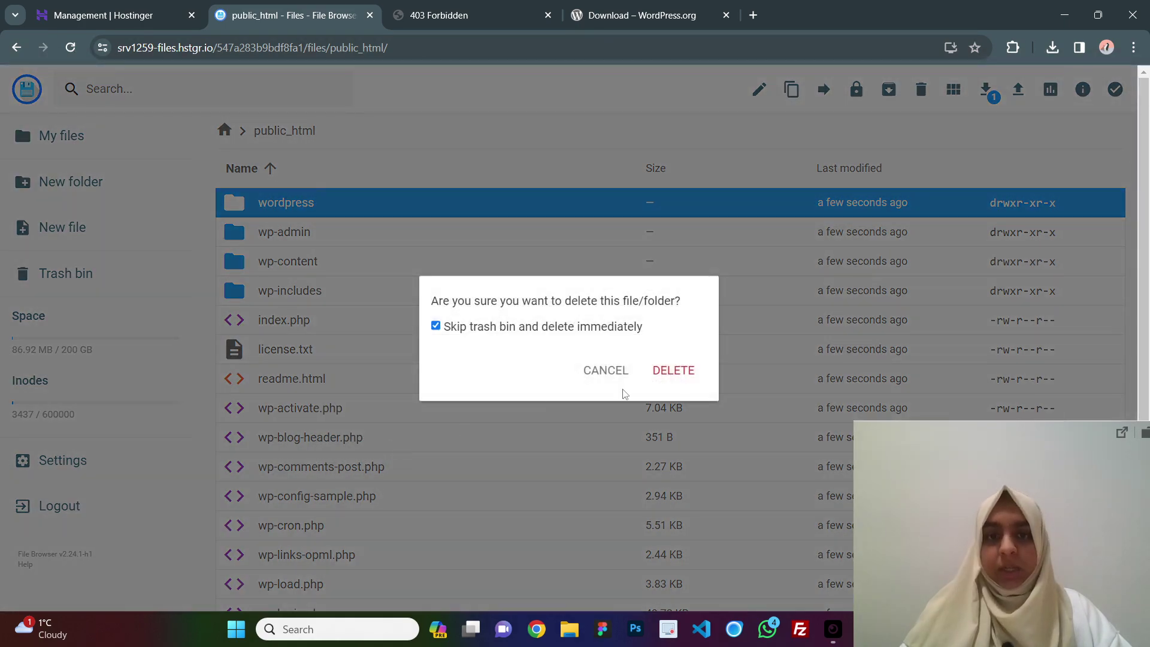
left_click(674, 374)
scroll(462, 255, "down", 2)
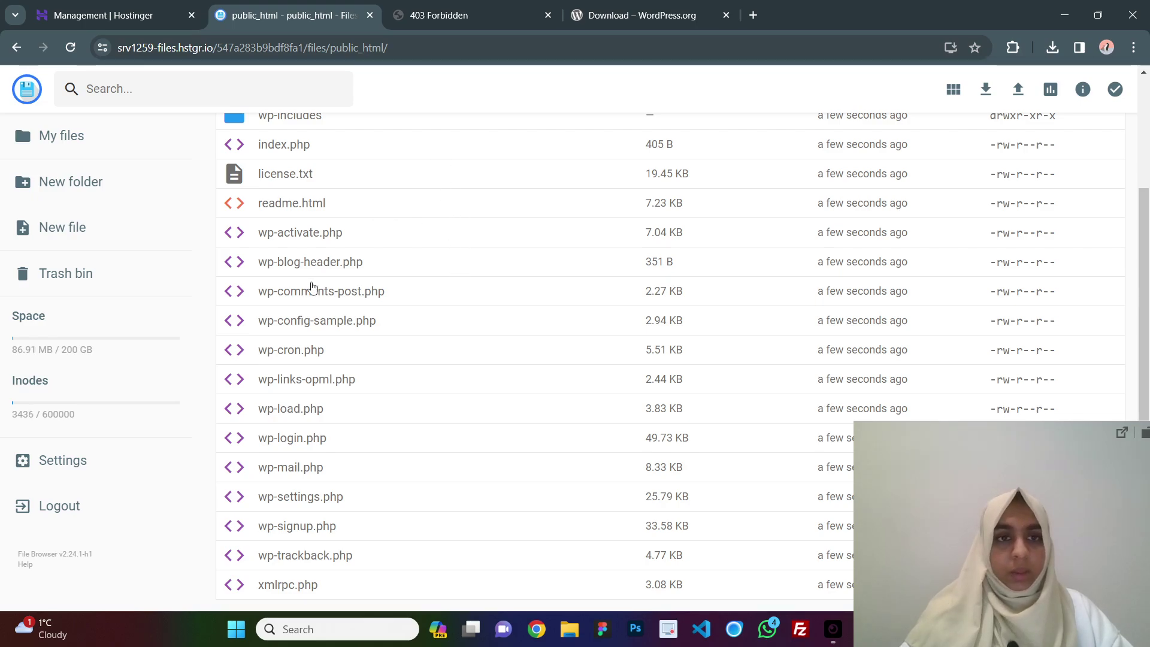
Rename wp-config-sample.php to wp-config.php.
left_click(283, 328)
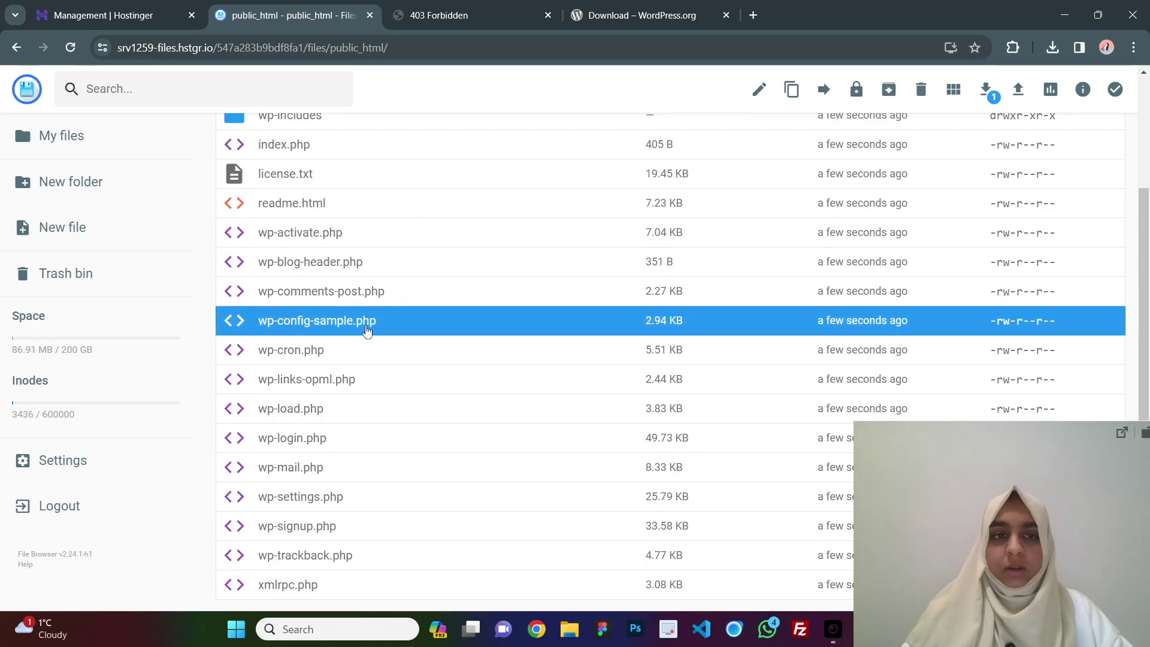
right_click(333, 325)
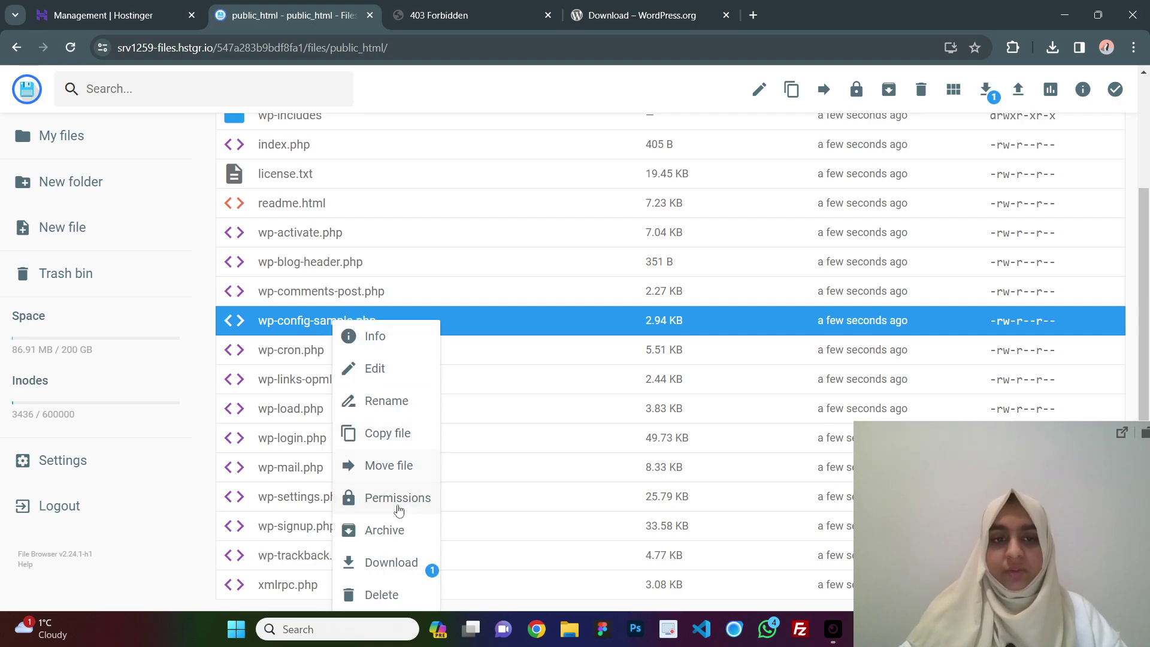
left_click(389, 401)
left_click_drag(495, 349, 629, 348)
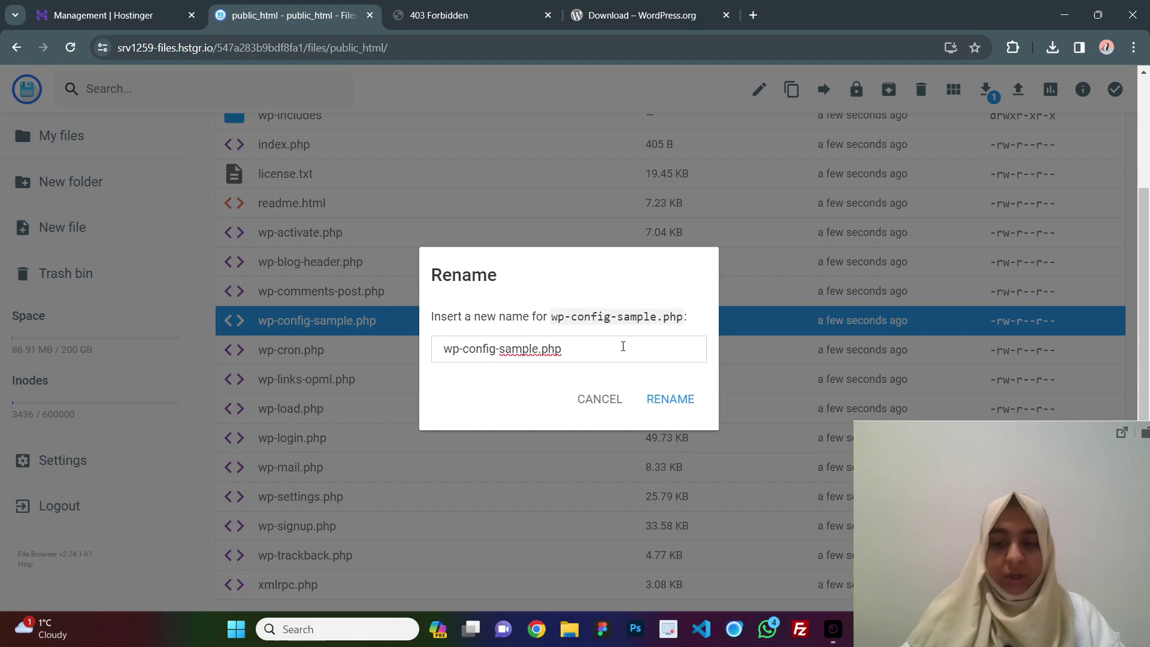
key("shift+Left")
key("shift+Left")
key("shift+Left")
key("shift+Left")
key("shift+Left")
key("shift+Left")
key("shift+Left")
key("shift+Left")
key("shift+Left")
key("shift+Right")
key("shift+Right")
key("shift+Right")
key("BackSpace")
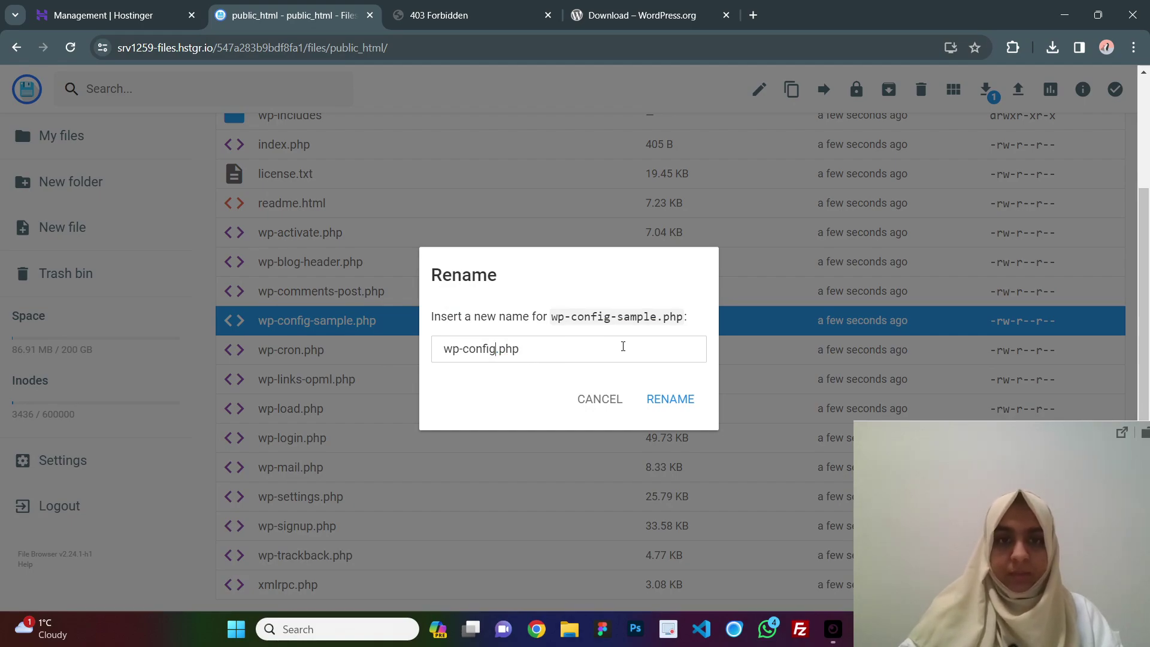
left_click(671, 400)
scroll(276, 287, "down", 2)
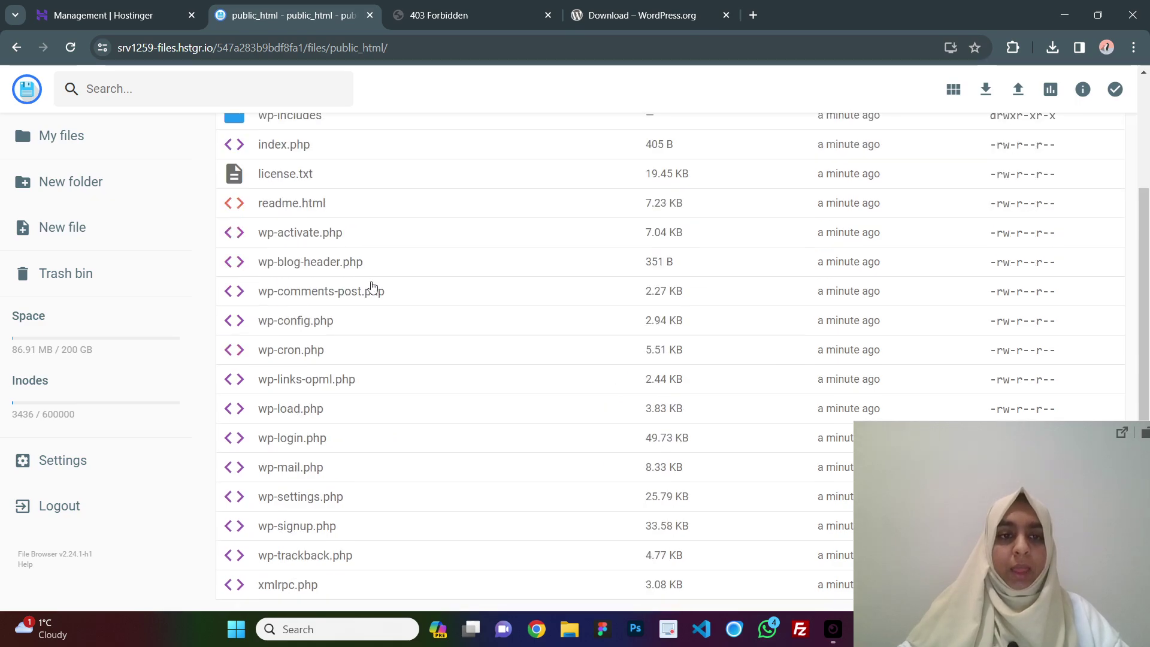
left_click(307, 325)
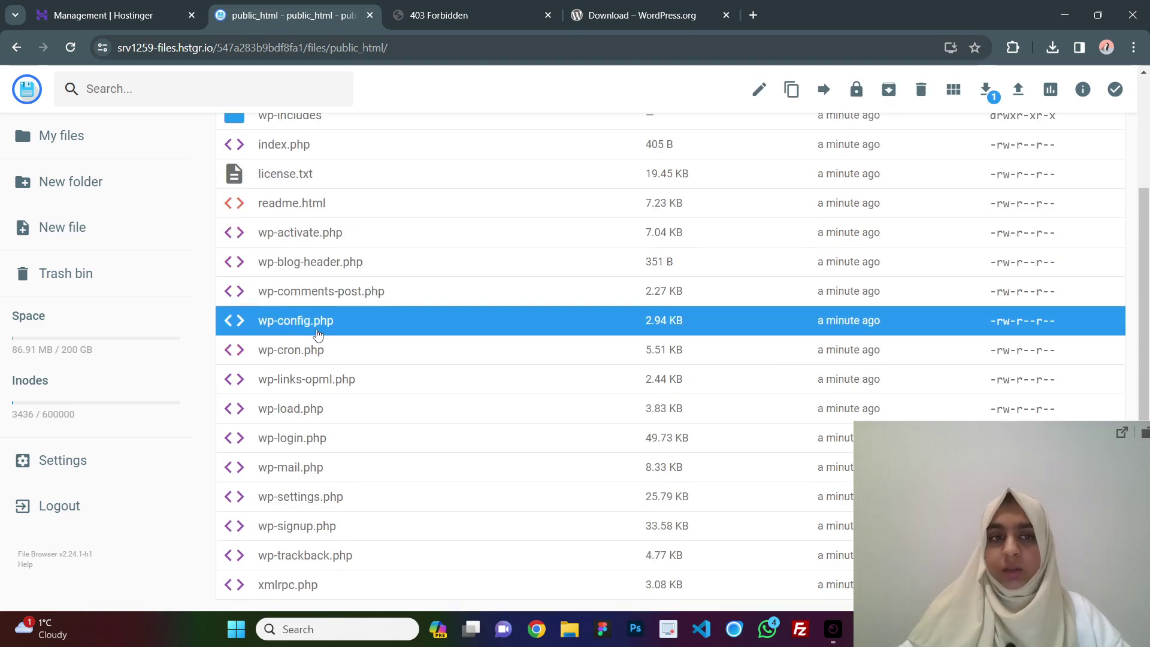
Open the live site from the website's dashboard, showing 'Error establishing a database connection'.
key("ctrl+shift+Tab")
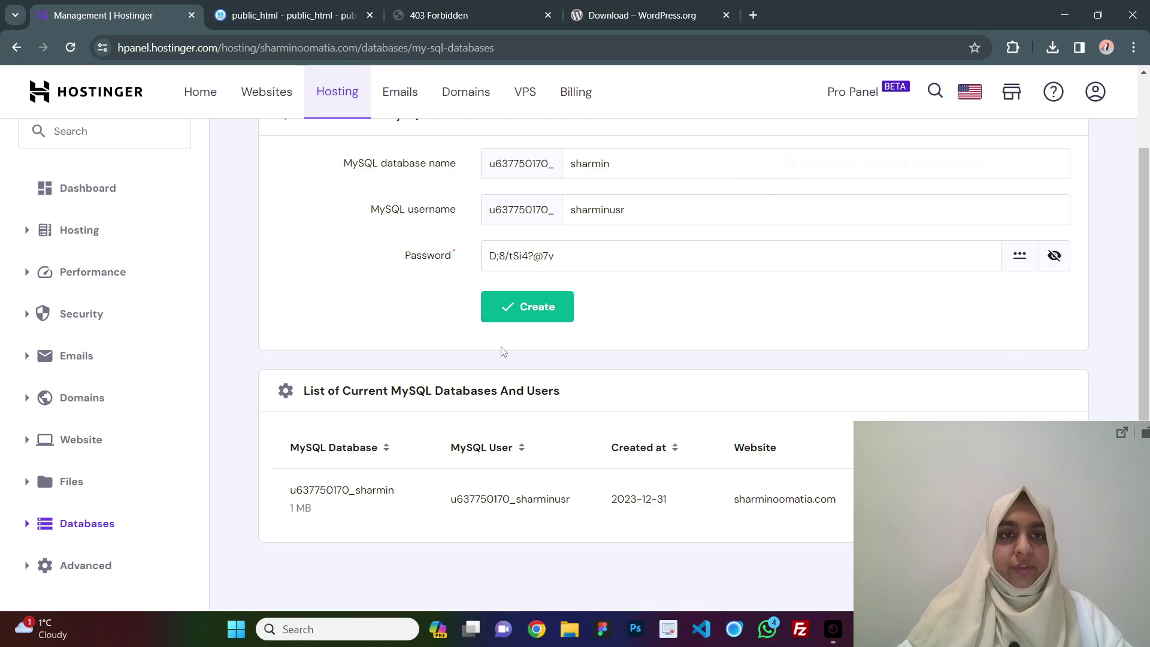
scroll(501, 351, "up", 2)
scroll(434, 207, "down", 1)
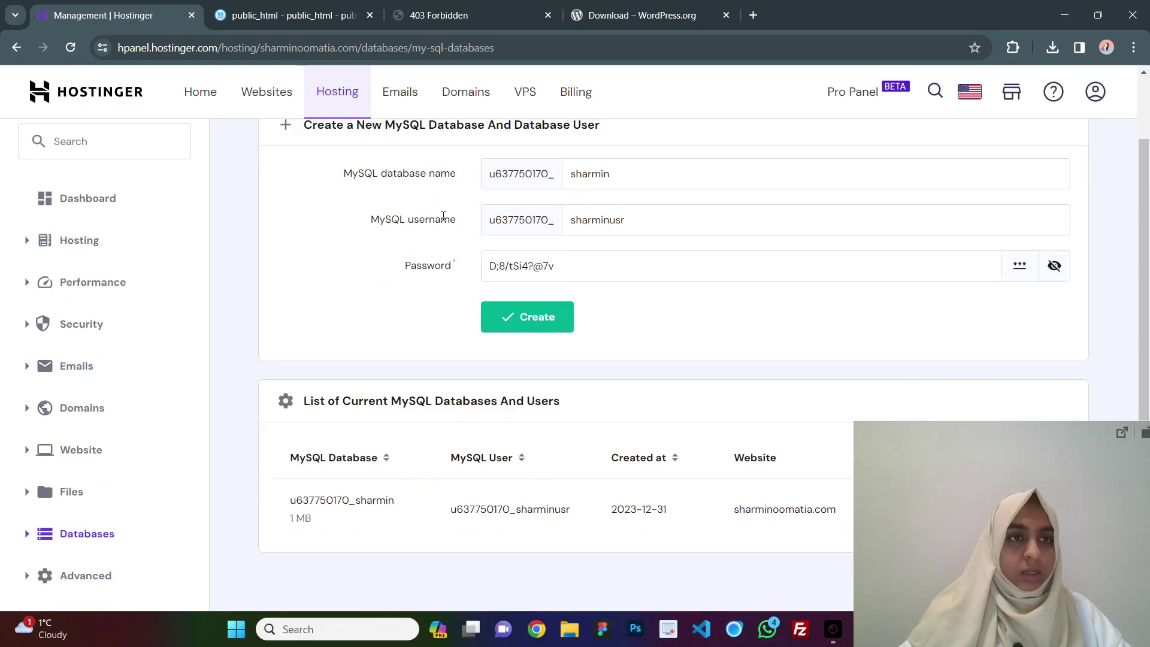
scroll(443, 219, "up", 1)
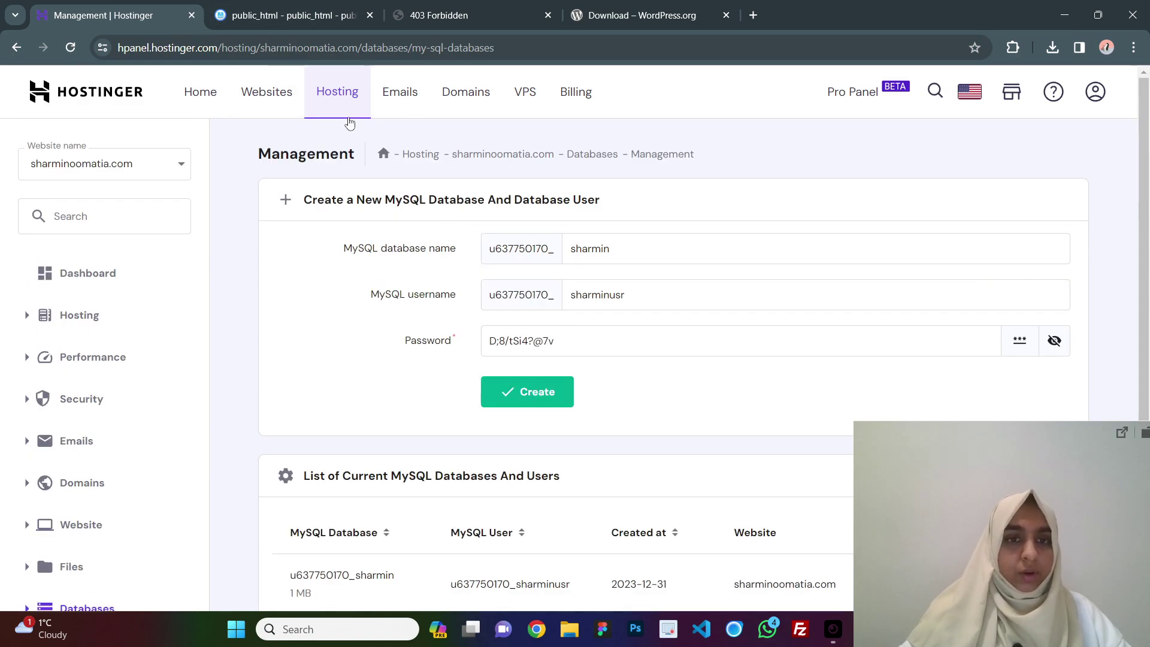
left_click(263, 97)
left_click(394, 280)
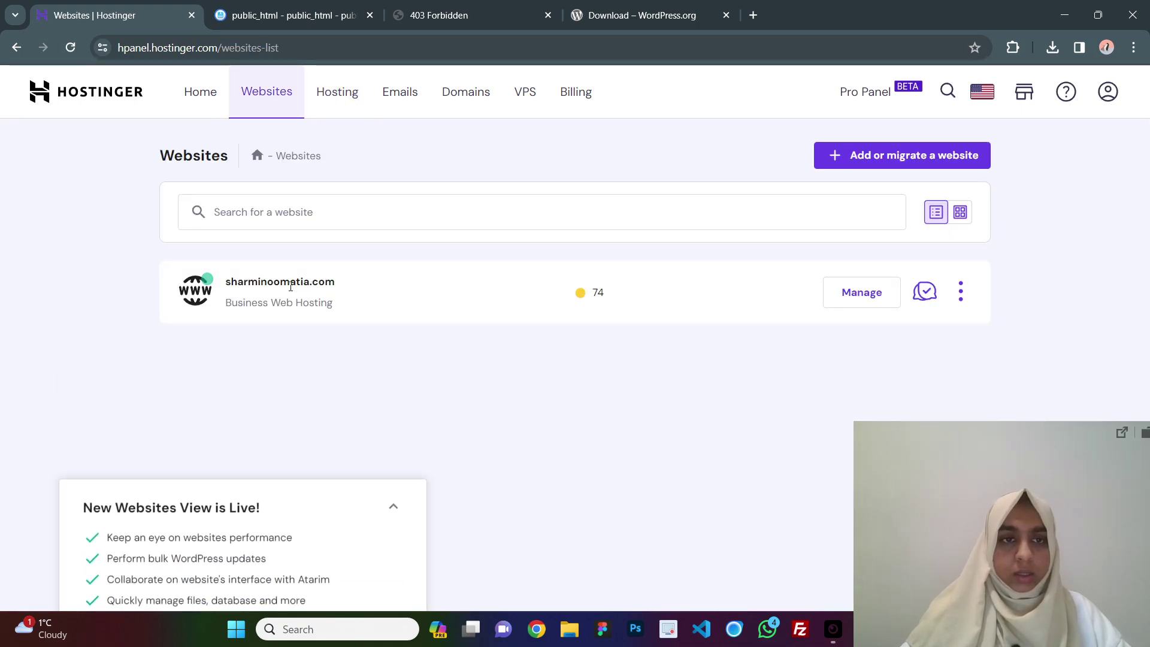
left_click(857, 300)
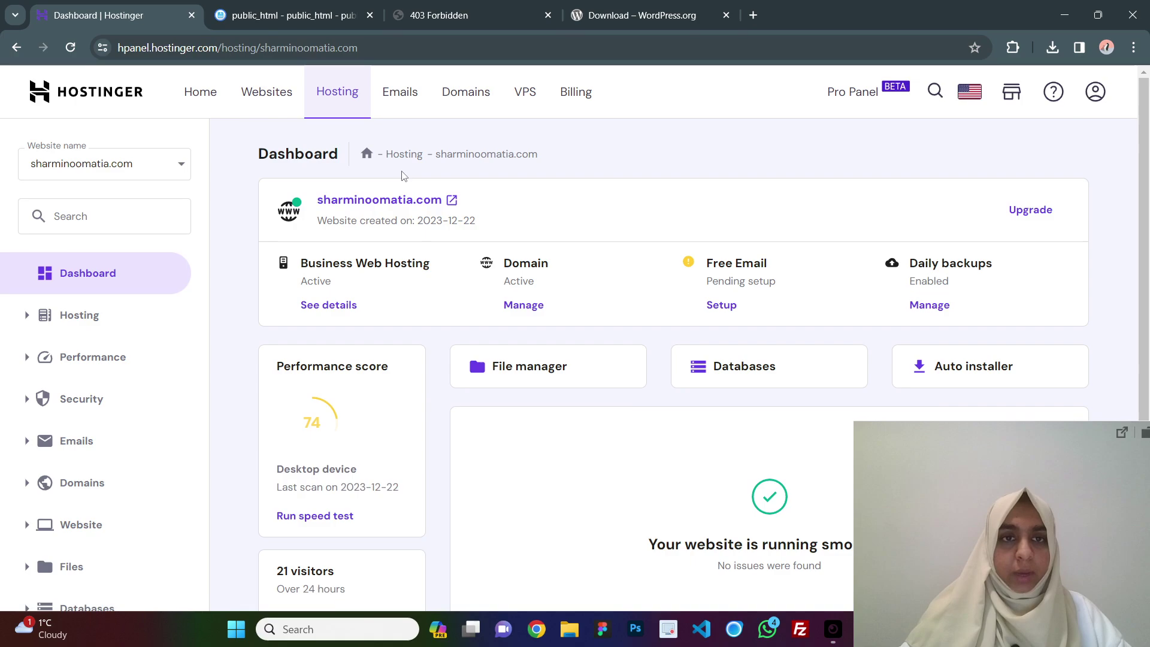
left_click(383, 200)
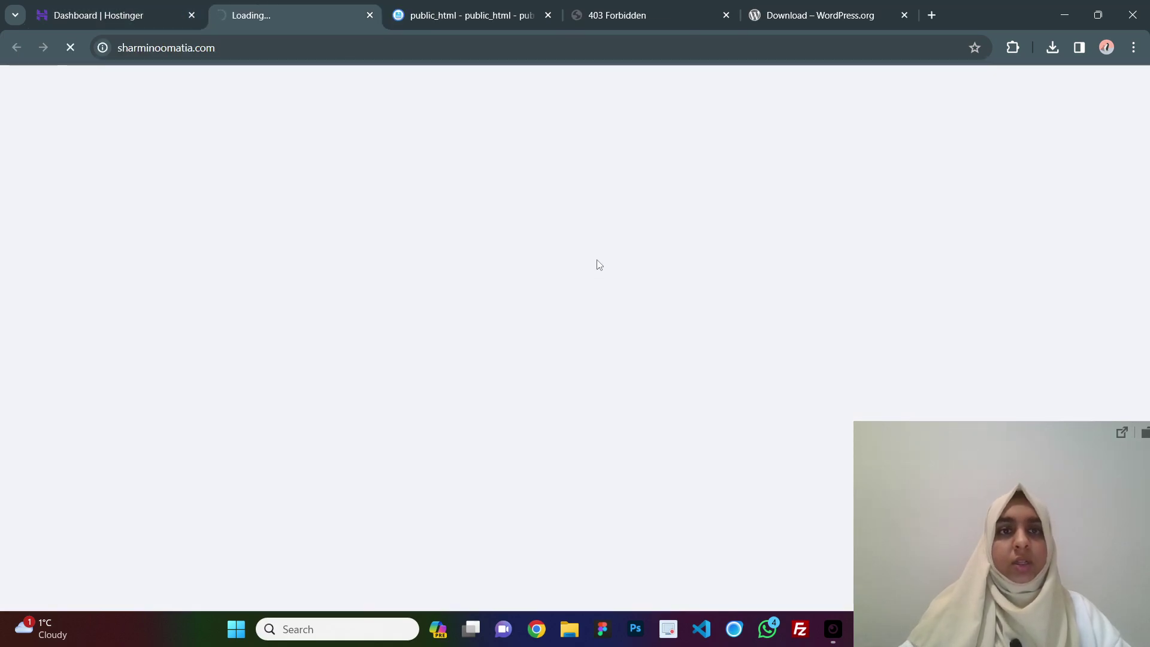
triple_click(522, 167)
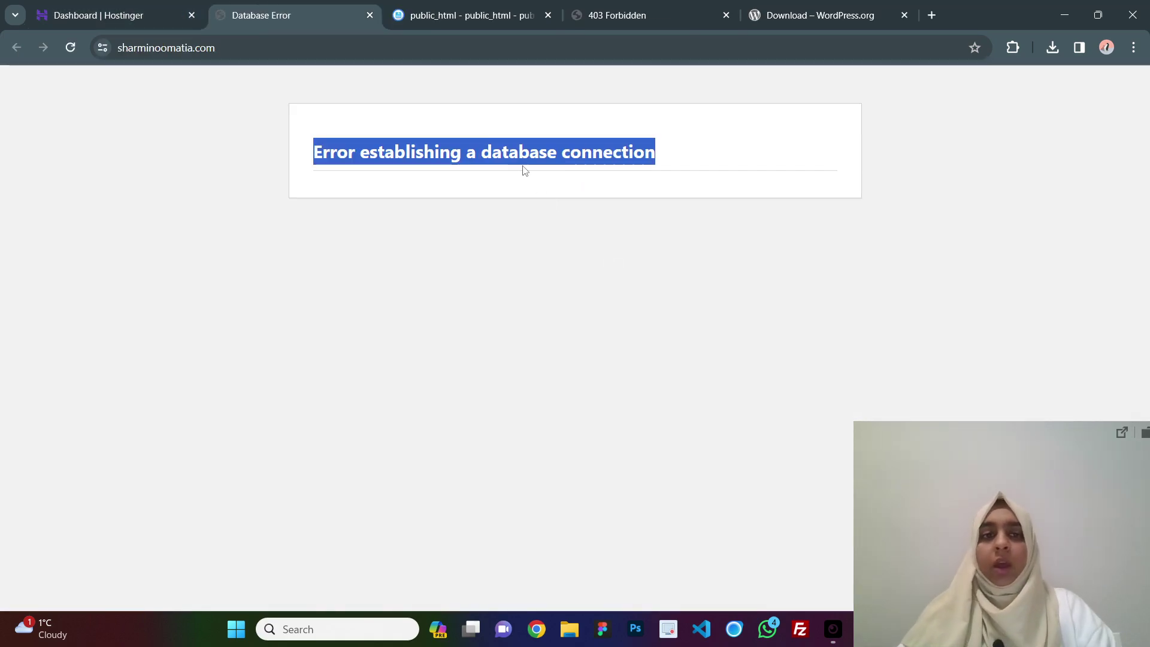
left_click(521, 168)
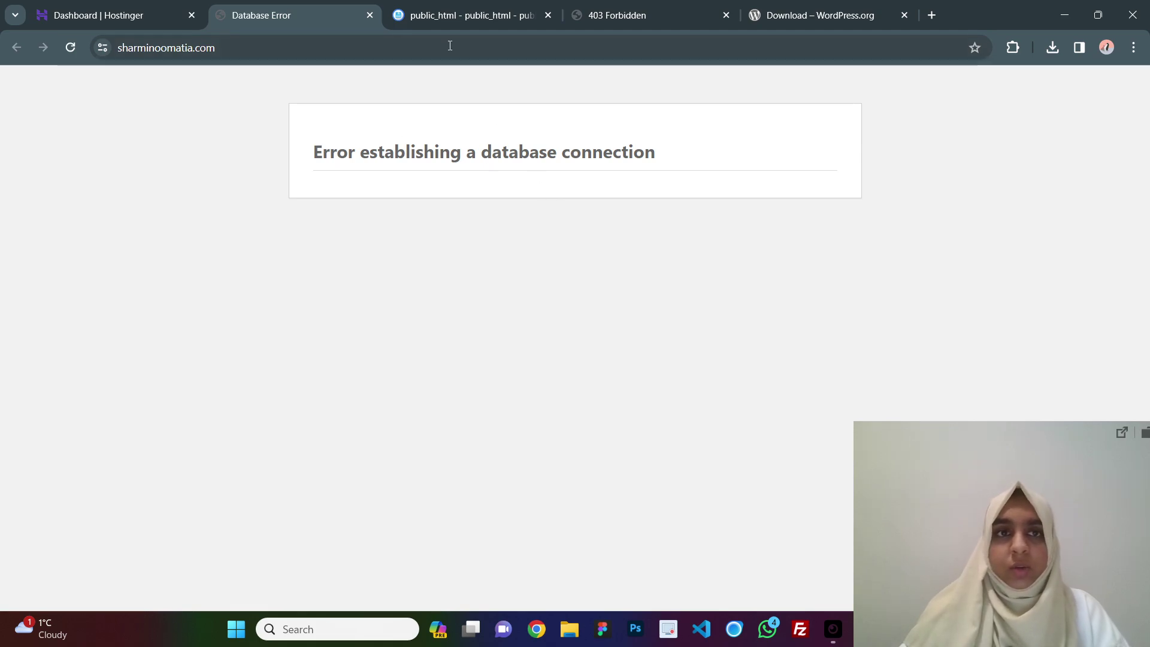
Open wp-config.php in the File Manager editor.
left_click(439, 6)
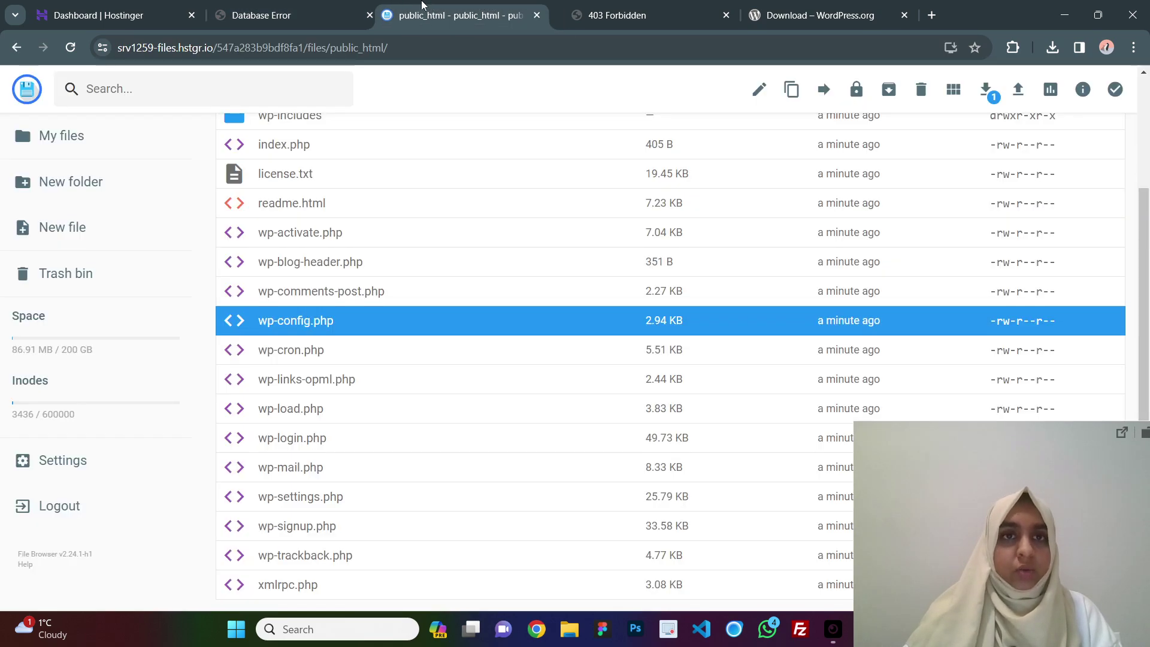
left_click_drag(423, 5, 325, 27)
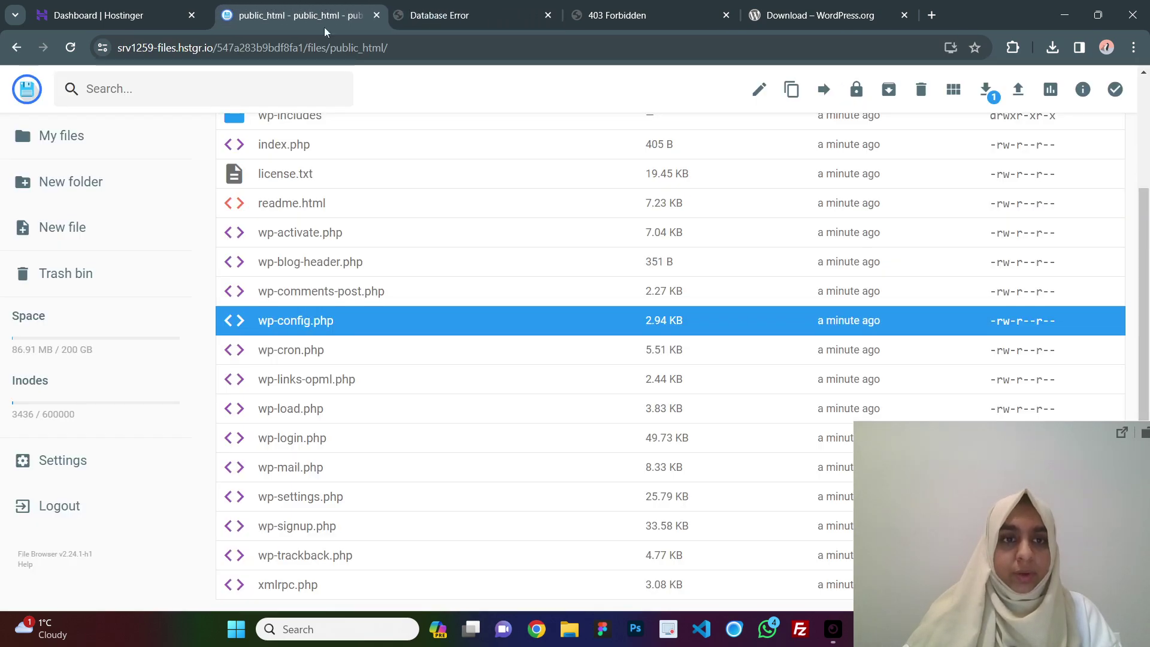
right_click(288, 328)
left_click(400, 335)
left_click(416, 334)
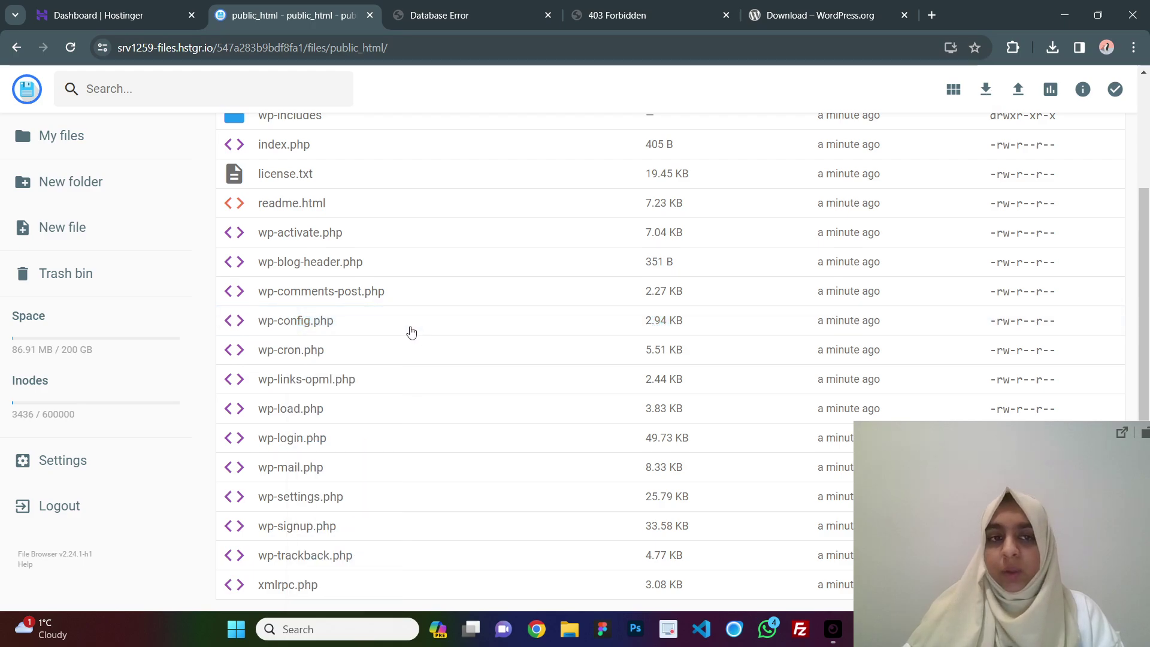
left_click(317, 322)
right_click(369, 324)
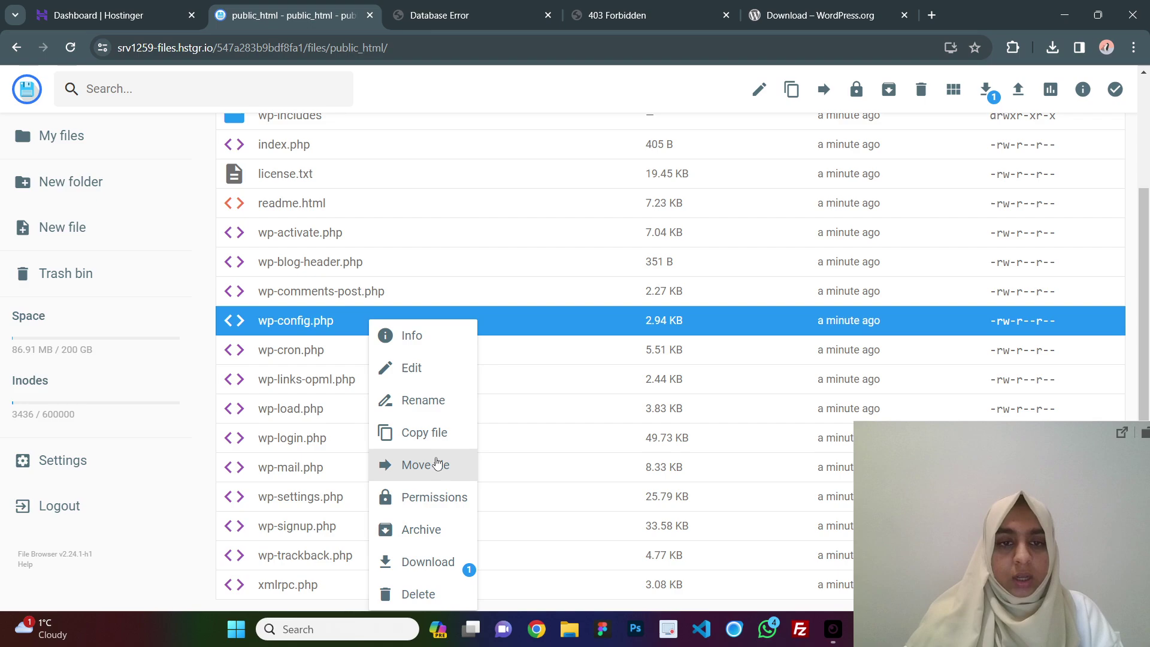
left_click(432, 370)
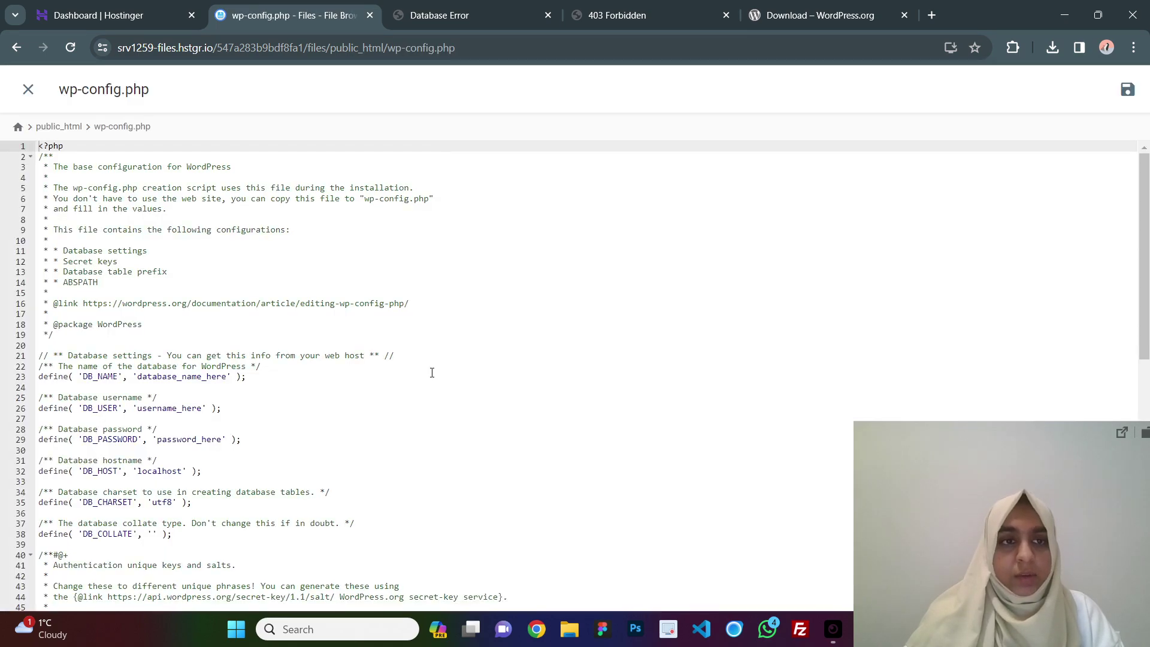
Paste the database password into line 29 and the database name into DB_NAME on line 23.
scroll(430, 369, "down", 3)
left_click_drag(157, 349, 221, 351)
key("ctrl+v")
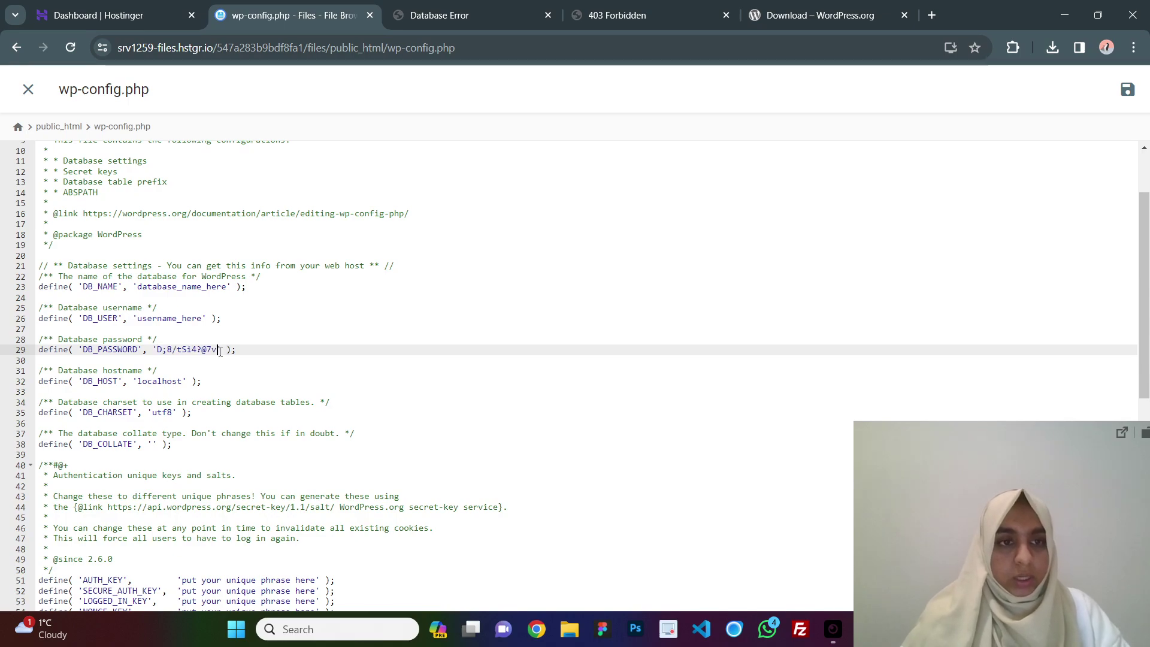
left_click(51, 5)
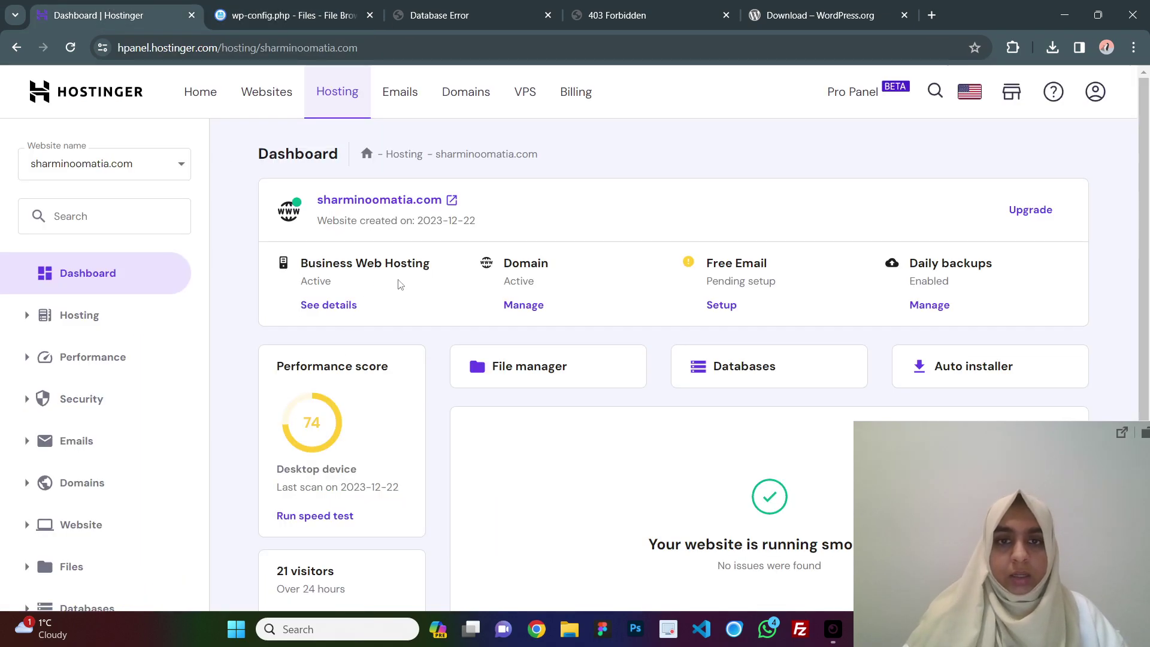
scroll(400, 285, "down", 3)
left_click(750, 180)
scroll(590, 357, "down", 3)
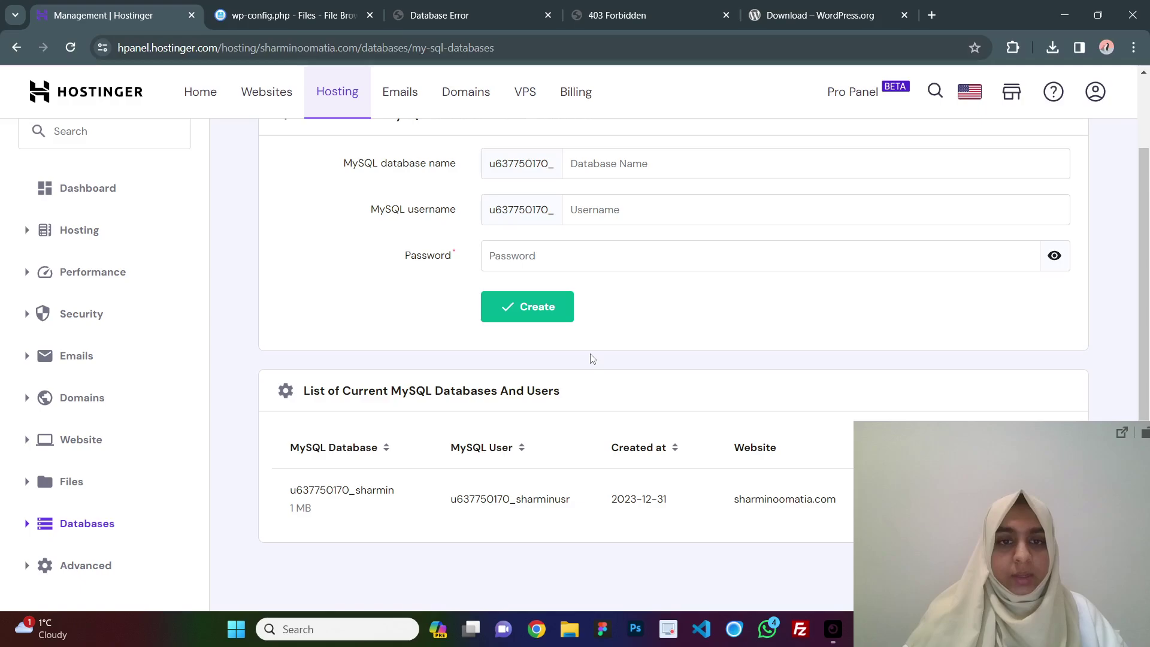
double_click(365, 490)
key("ctrl+c")
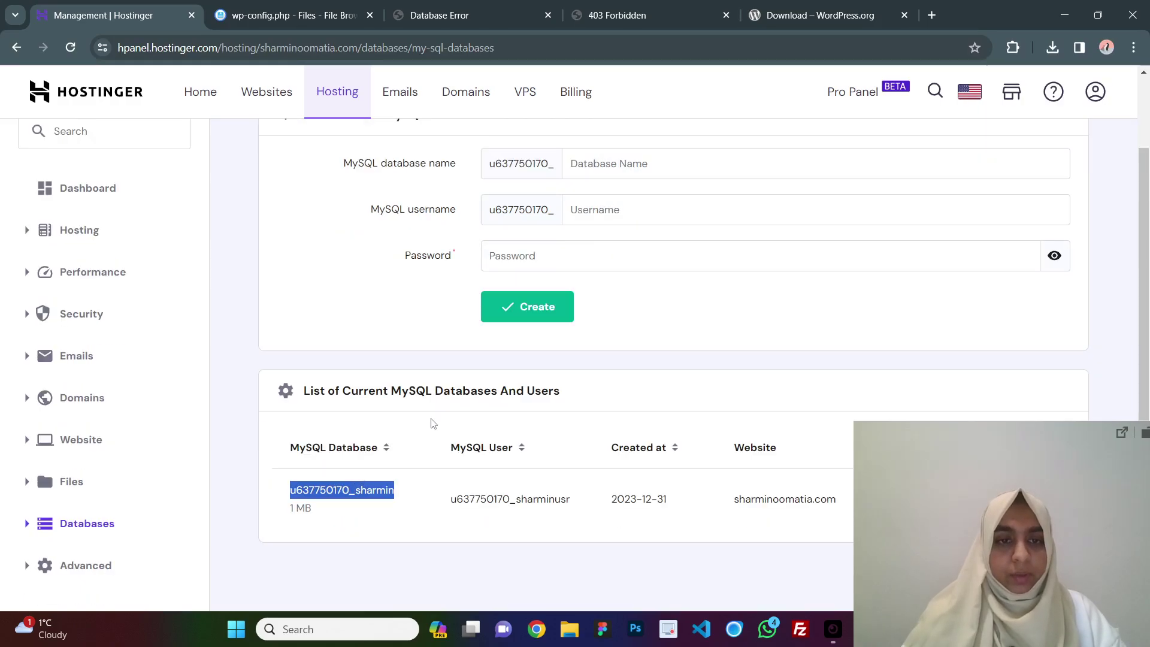
left_click(293, 15)
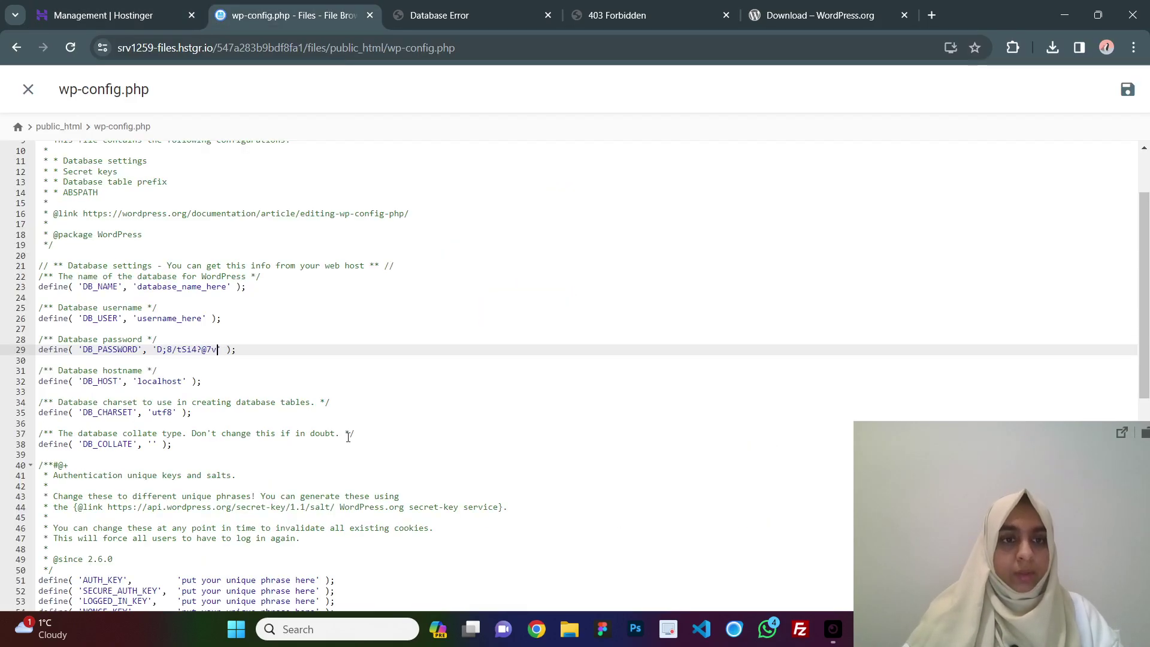
double_click(140, 288)
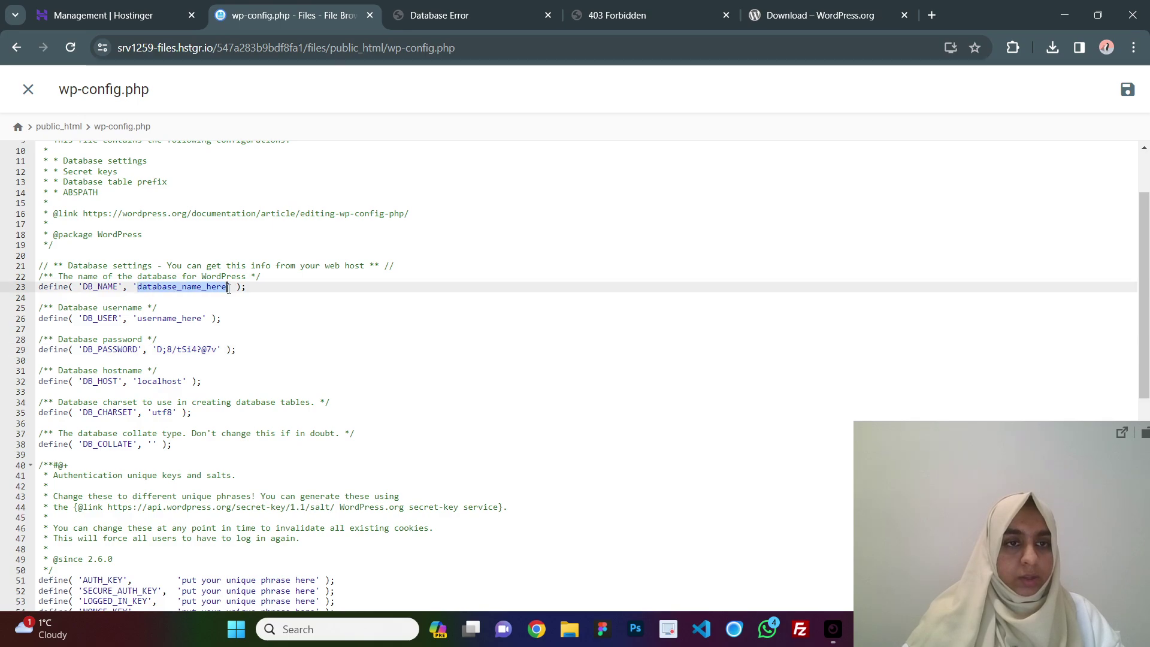
key("ctrl+v")
Paste the MySQL username into DB_USER on line 26 and save wp-config.php.
left_click(115, 8)
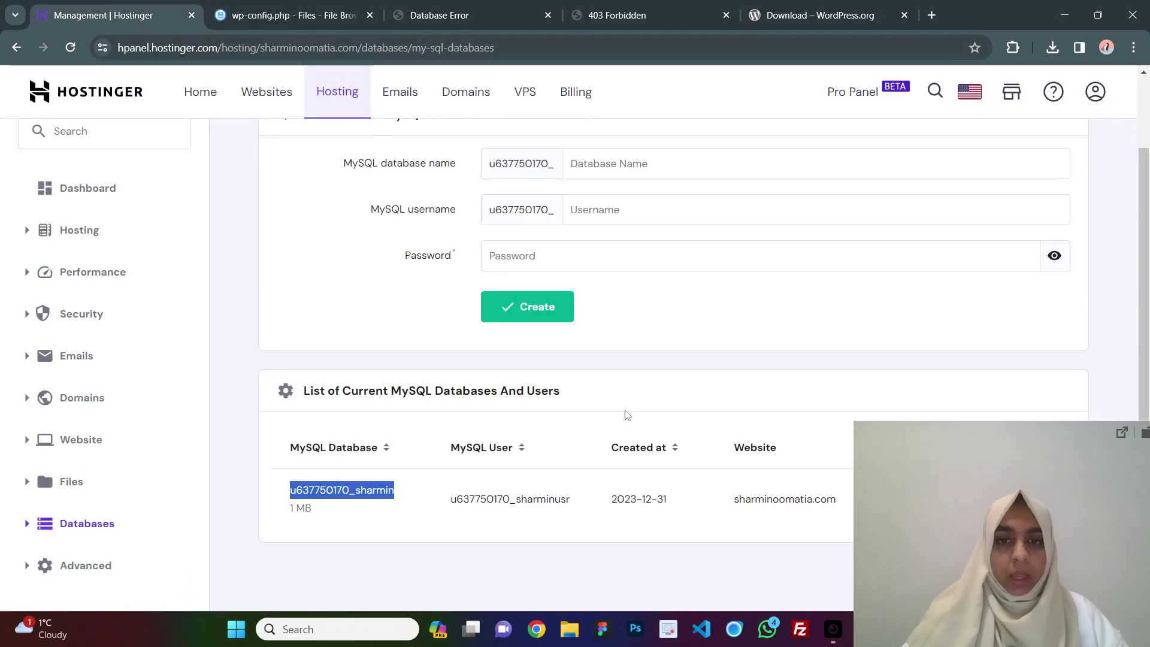
double_click(524, 494)
key("ctrl+c")
left_click(292, 15)
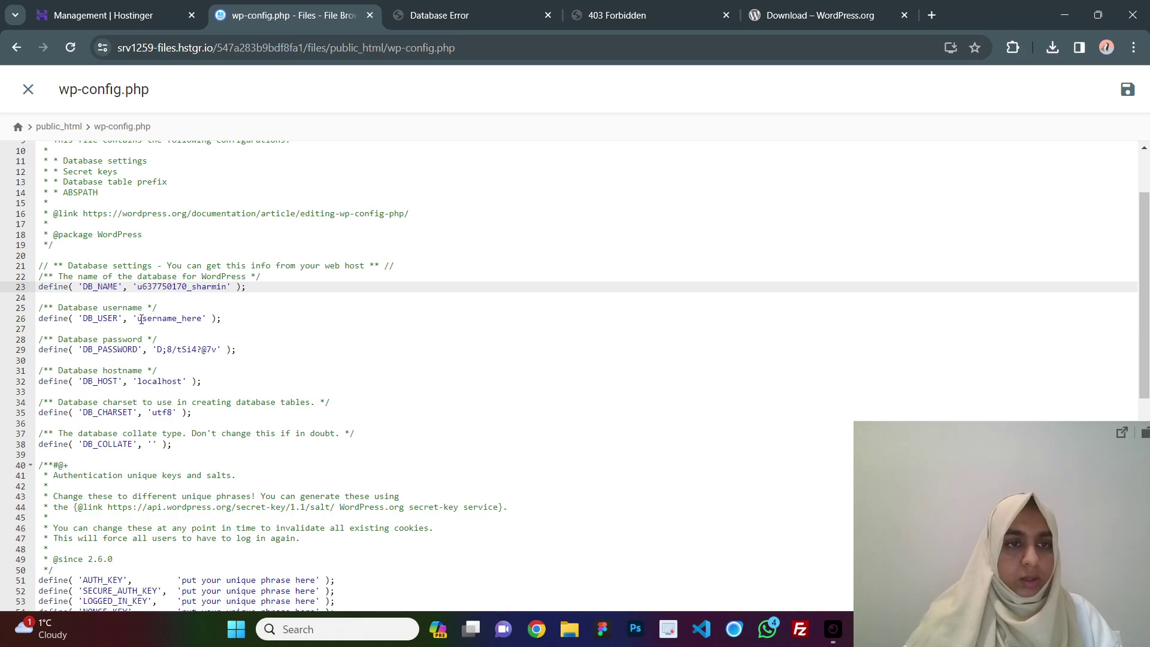
left_click_drag(138, 319, 203, 320)
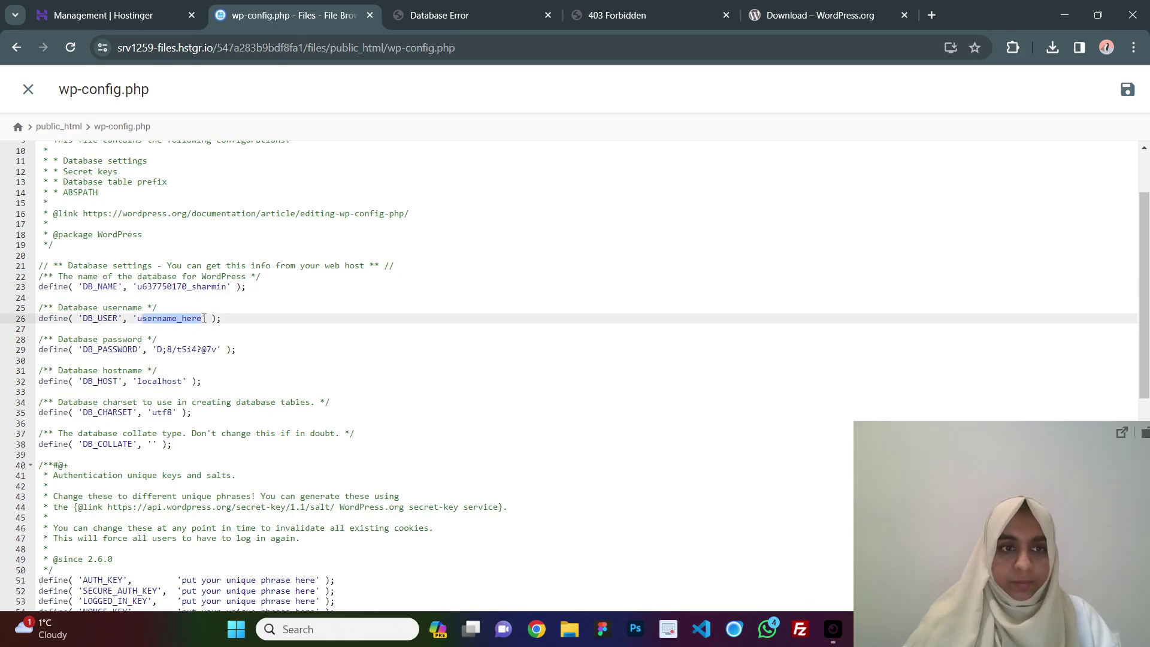
key("ctrl+v")
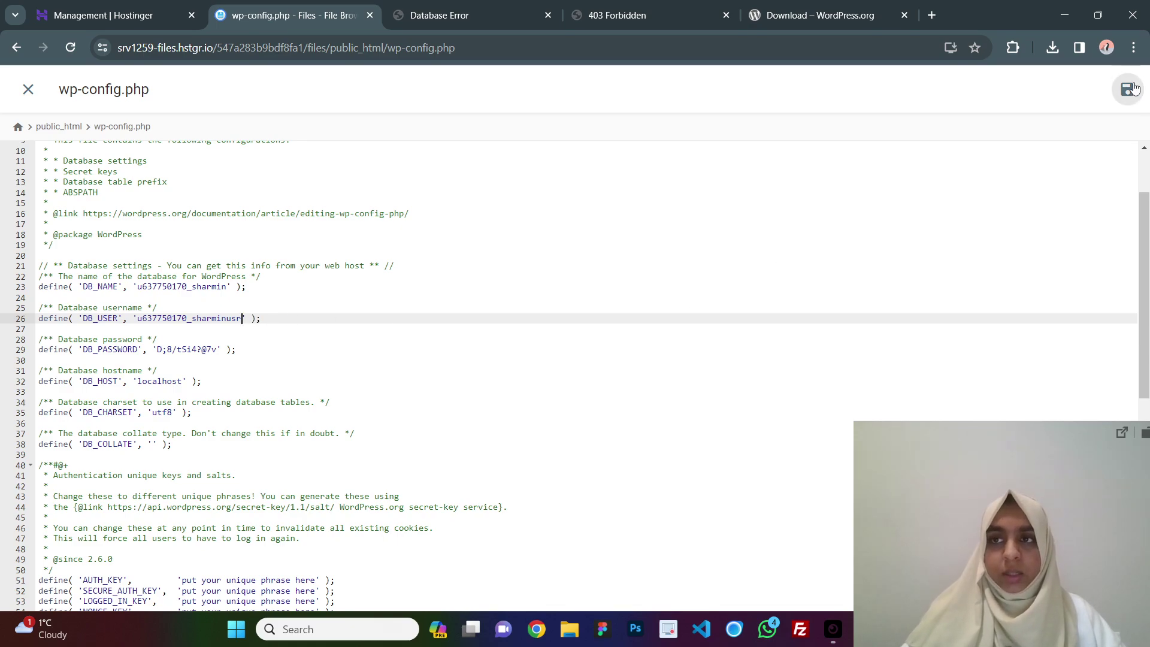
left_click(1128, 90)
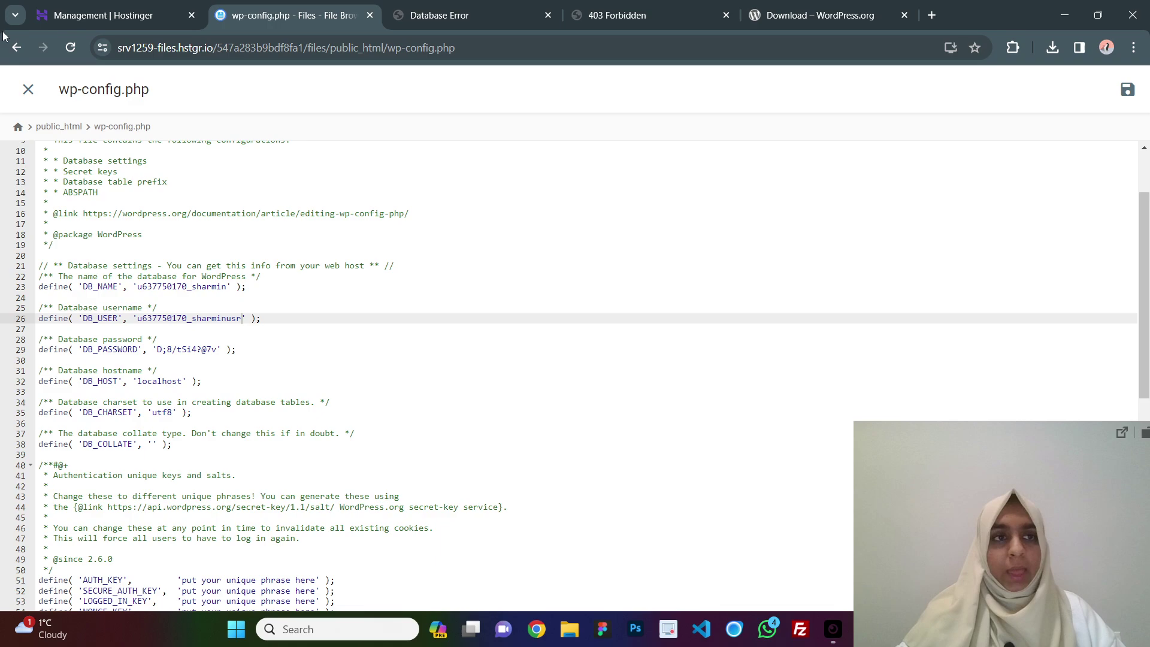
left_click(28, 89)
Reload the site to launch the WordPress installer and continue with English (United States).
left_click(485, 5)
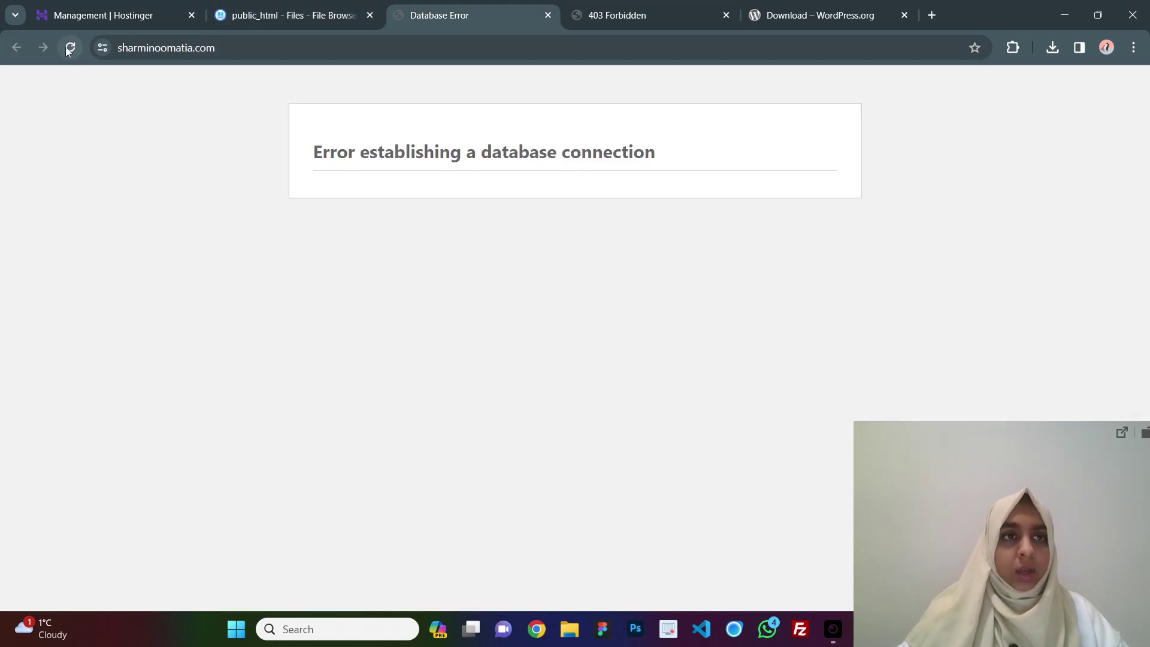
left_click(70, 48)
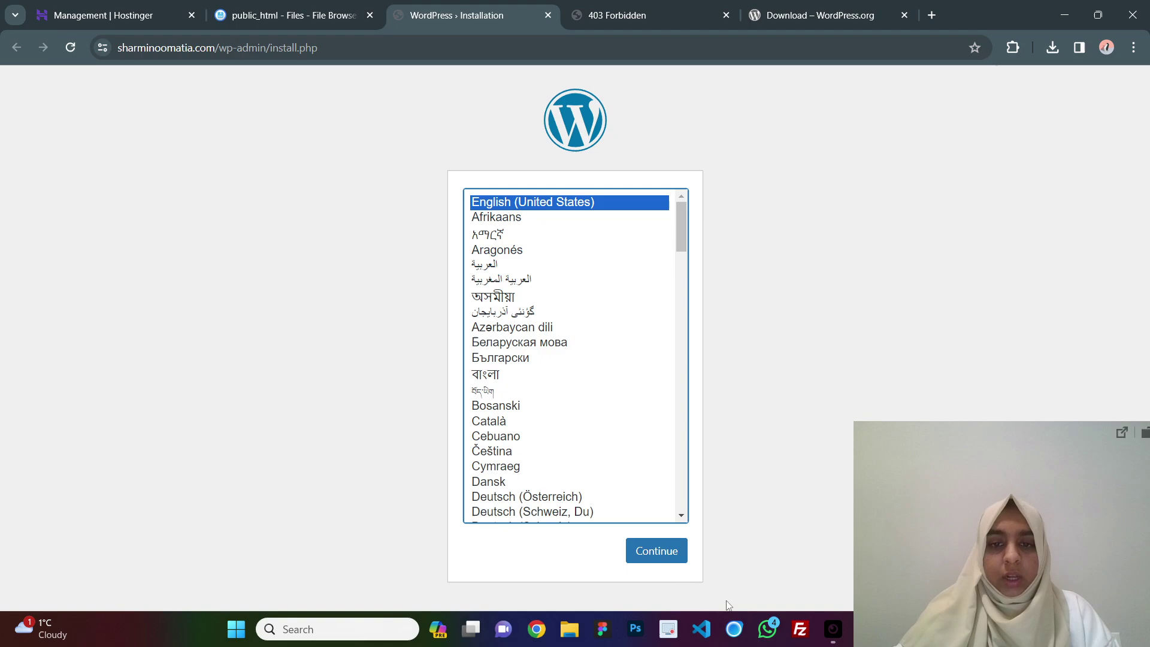
left_click(669, 552)
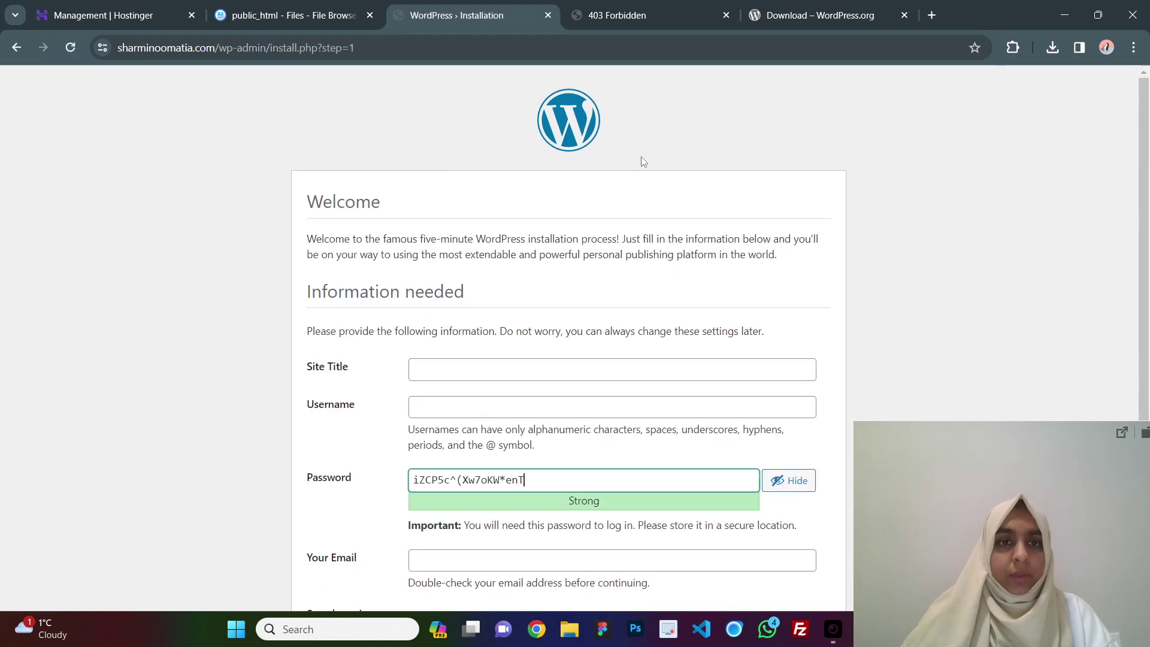
Autofill the site title and username, and replace the generated password with a weak one.
scroll(641, 162, "down", 2)
left_click(537, 240)
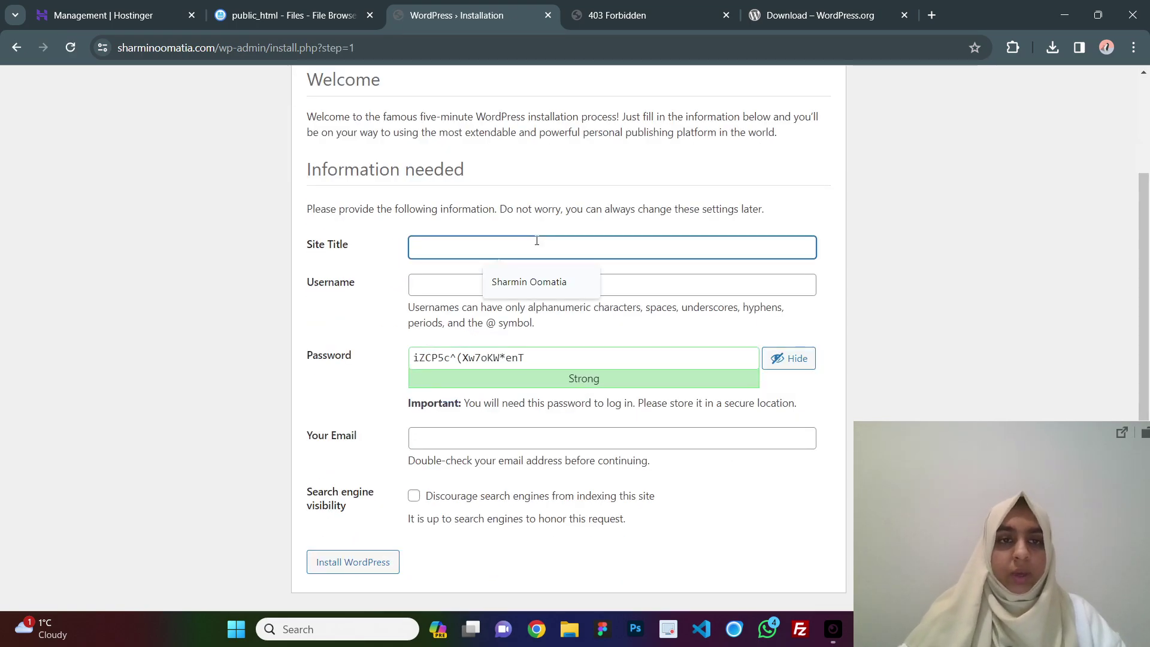
left_click(528, 282)
left_click(521, 285)
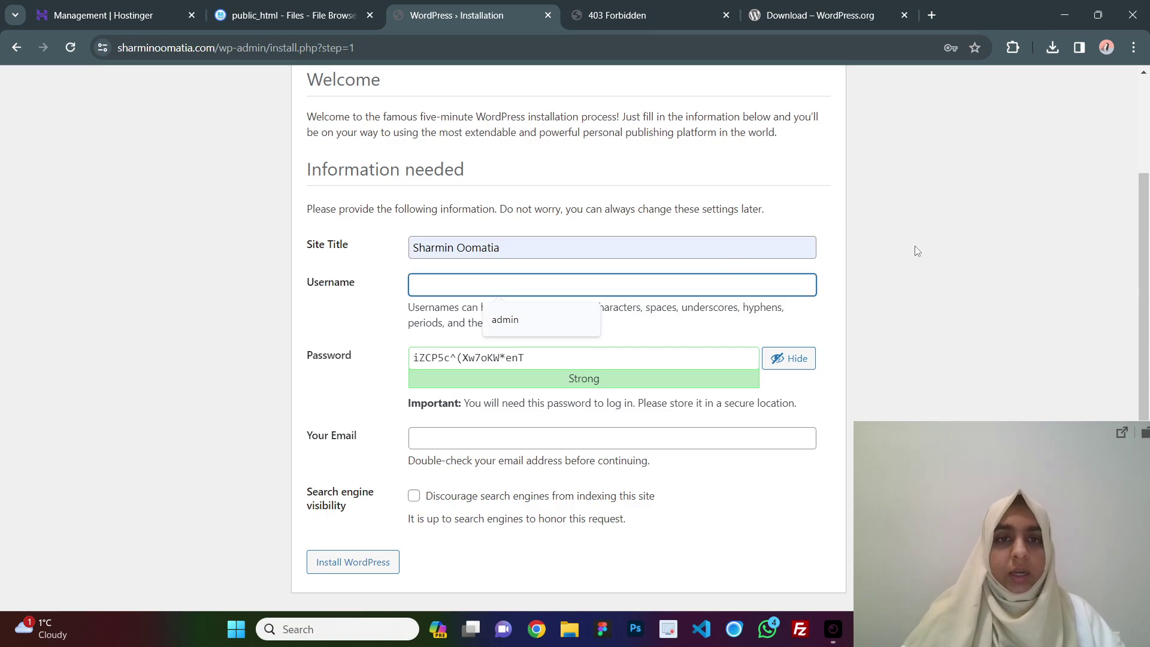
left_click(554, 318)
left_click(569, 356)
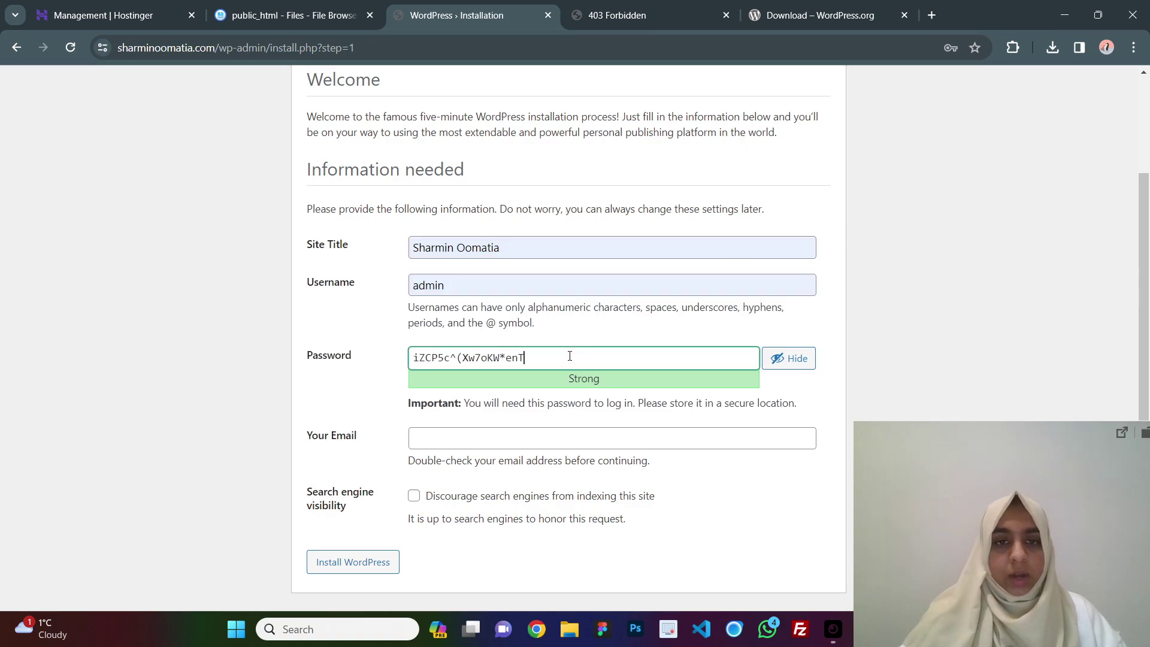
key("ctrl+a")
type("admin")
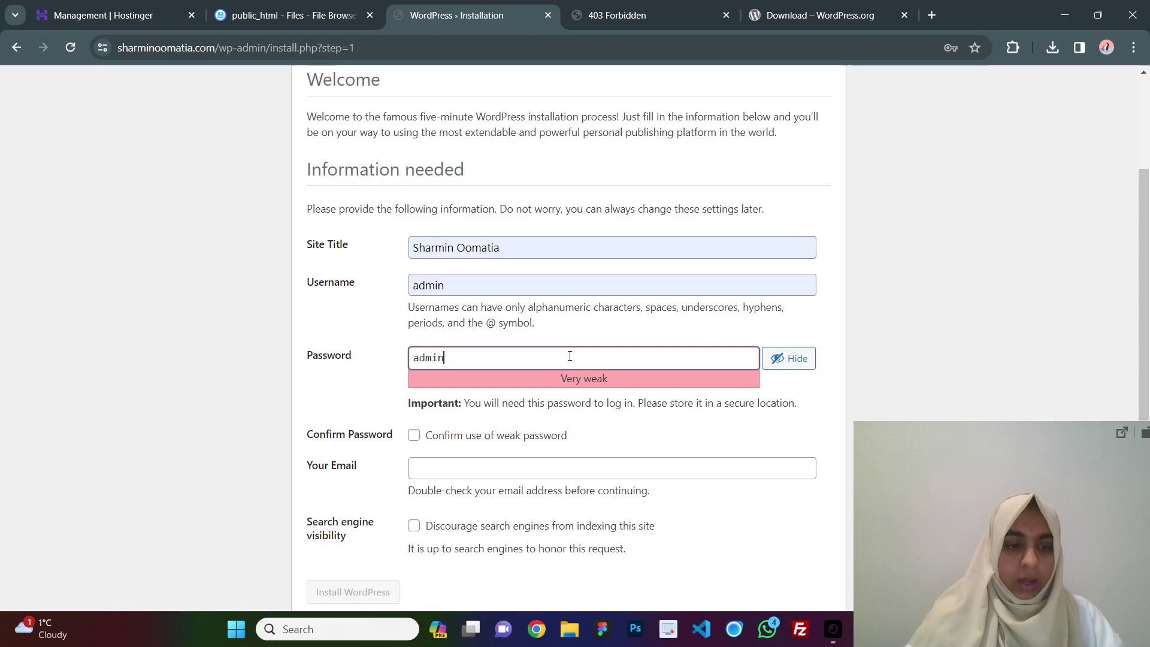
type("123")
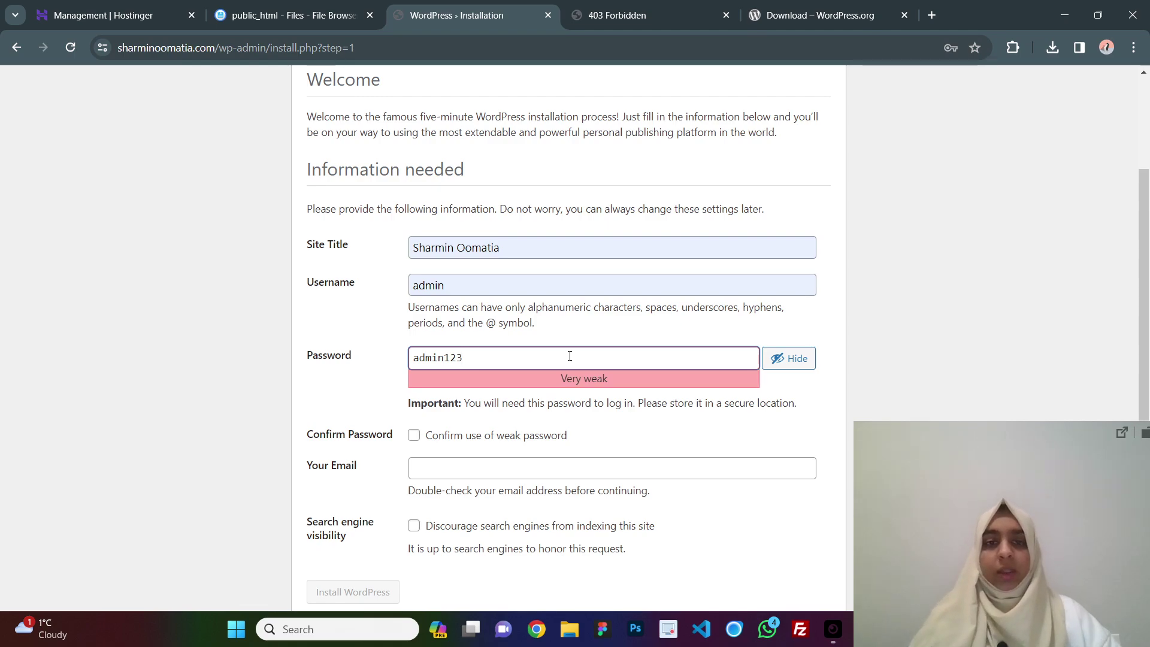
Confirm the weak password, autofill the admin e-mail, discourage search-engine indexing, and run the installation.
left_click(508, 437)
scroll(494, 433, "down", 1)
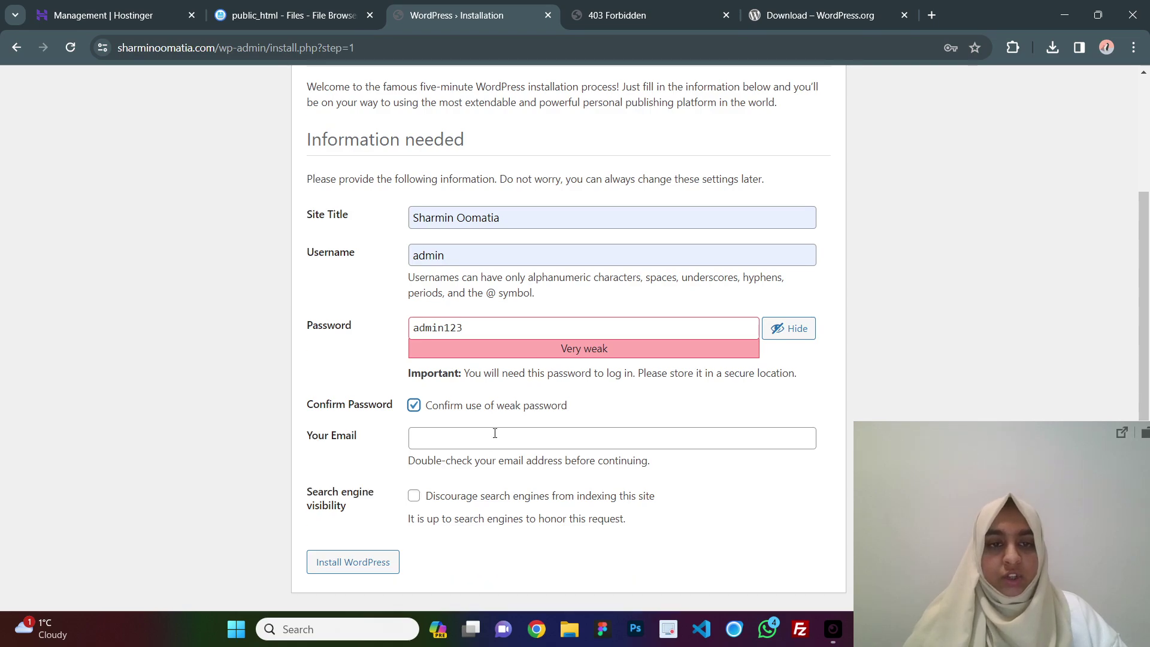
left_click(494, 433)
left_click(589, 478)
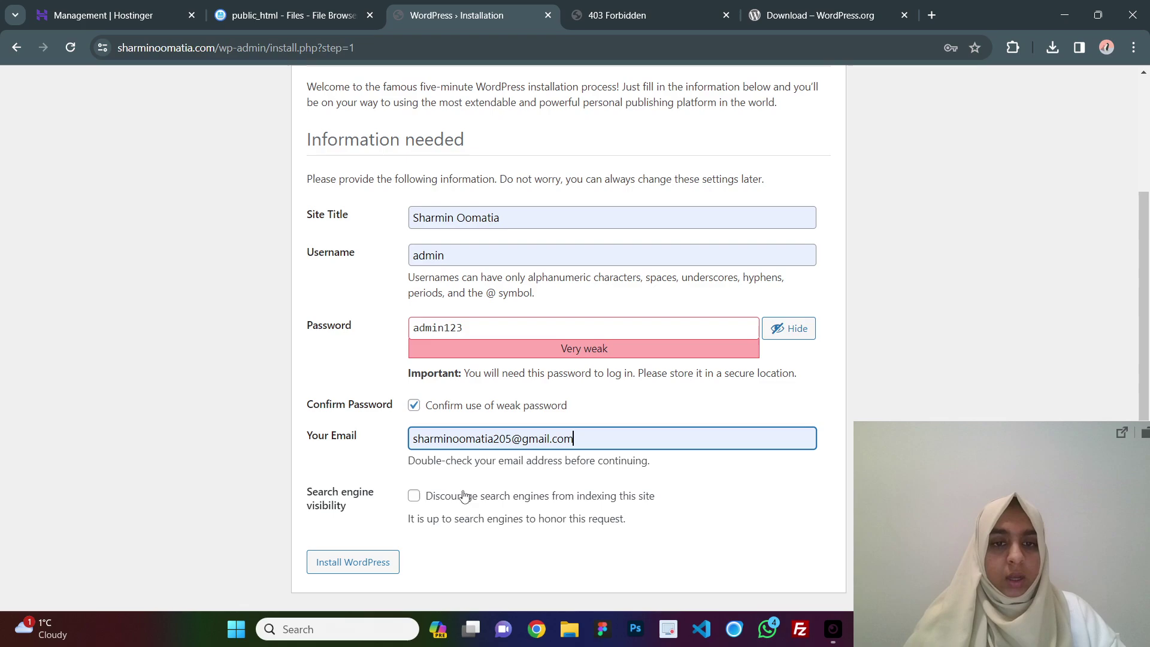
left_click(446, 503)
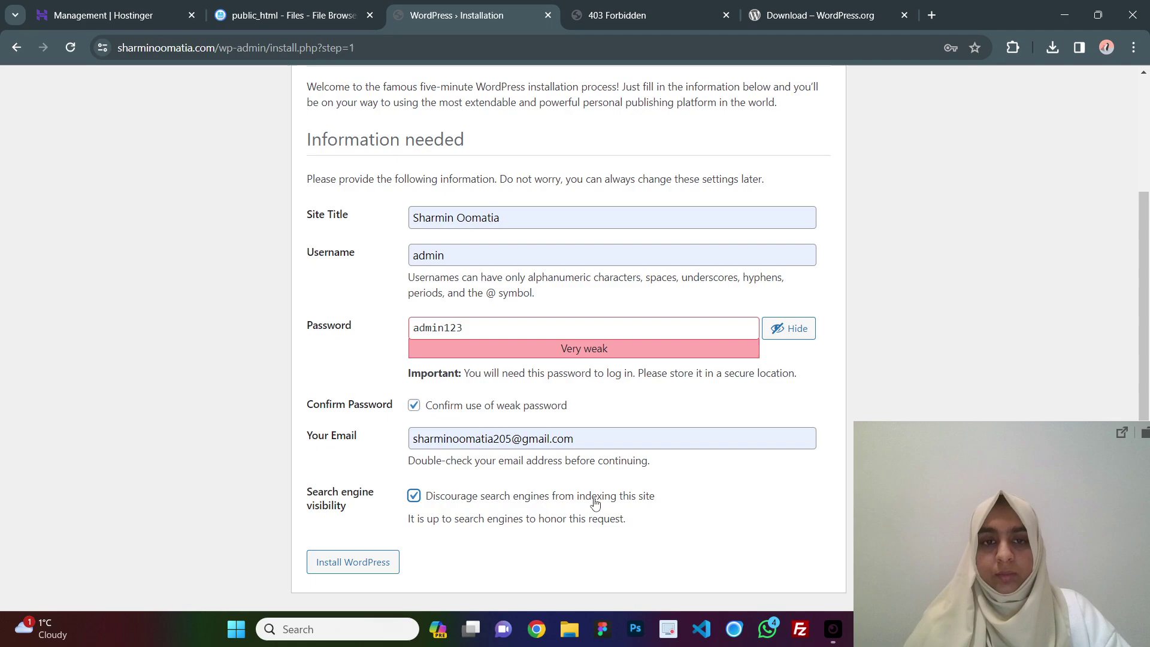
scroll(488, 503, "up", 3)
scroll(677, 510, "down", 3)
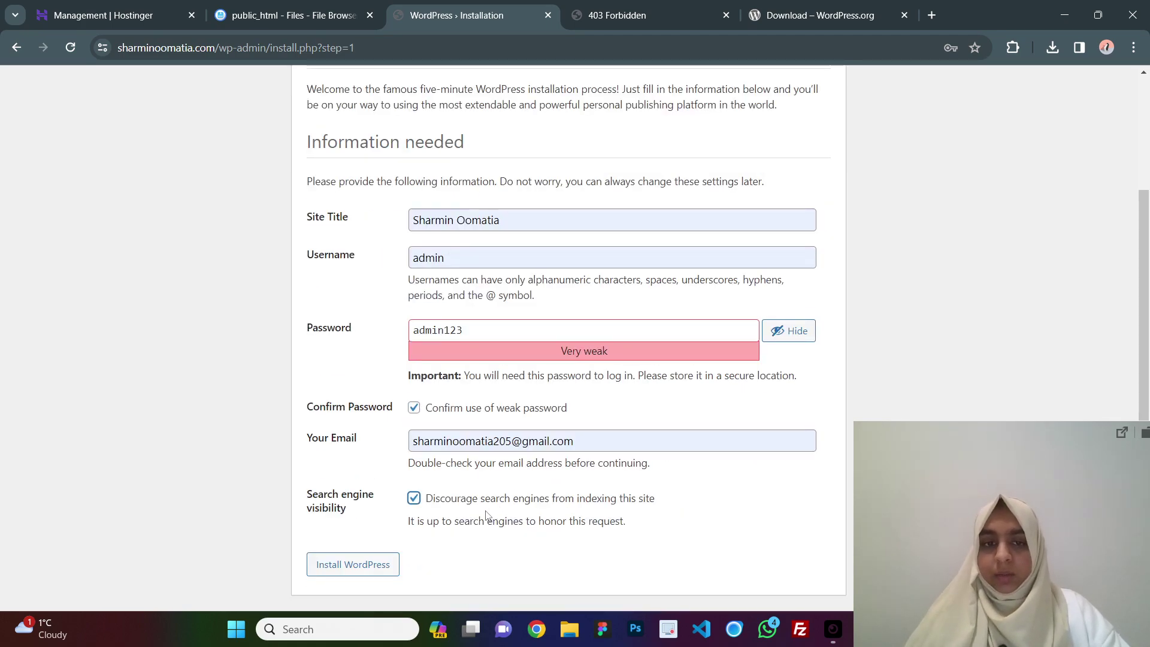
left_click(412, 499)
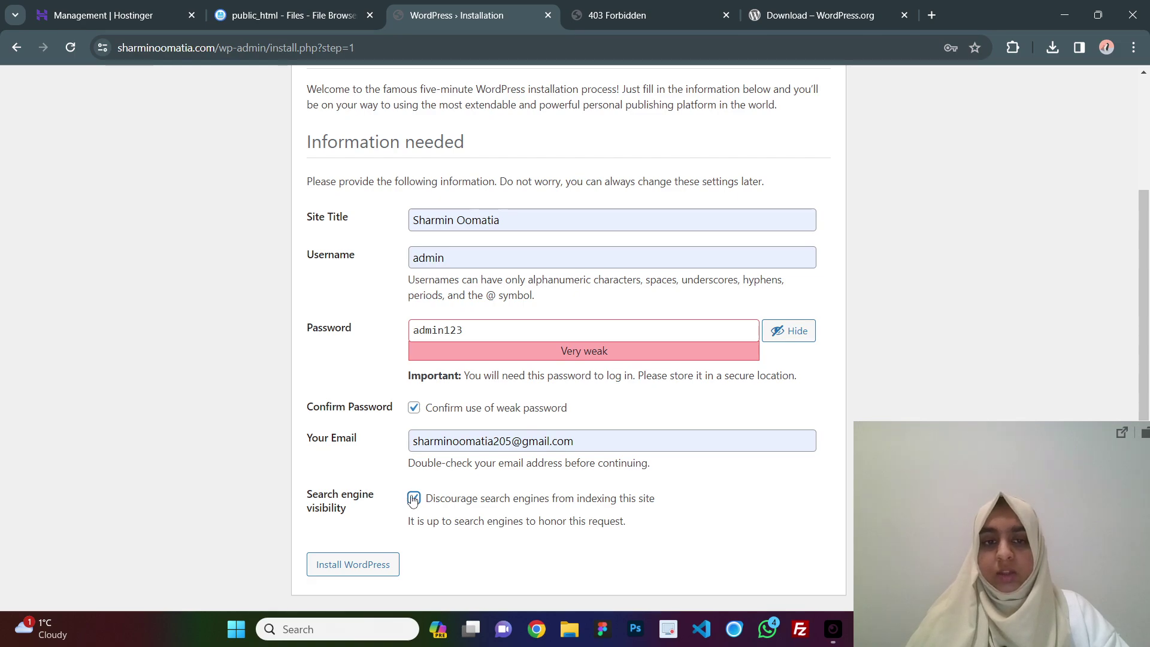
left_click(413, 498)
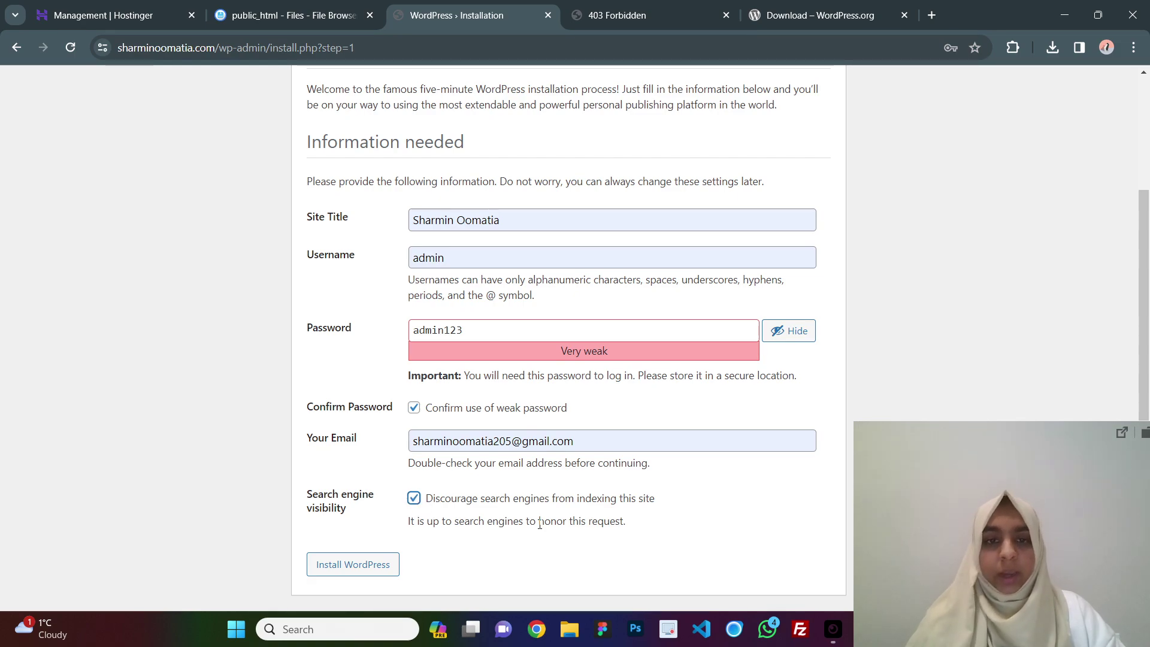
scroll(488, 302, "up", 2)
scroll(488, 302, "down", 2)
left_click(335, 565)
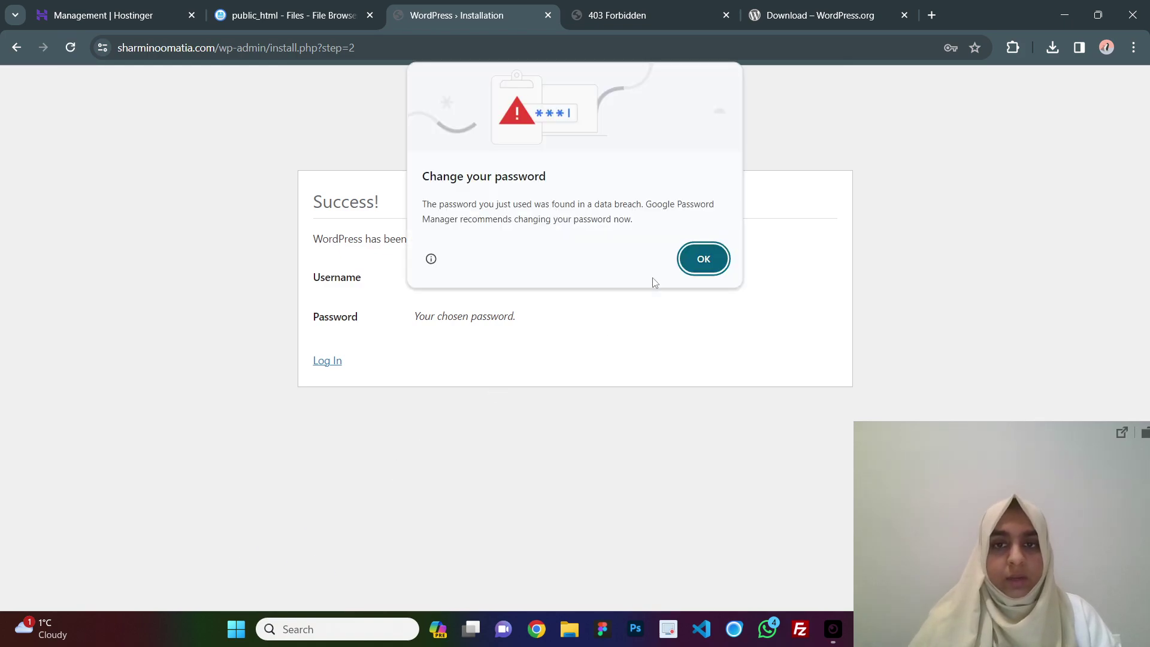
Log in to the WordPress admin with the new username and password, dismissing the browser's password warnings.
left_click(703, 258)
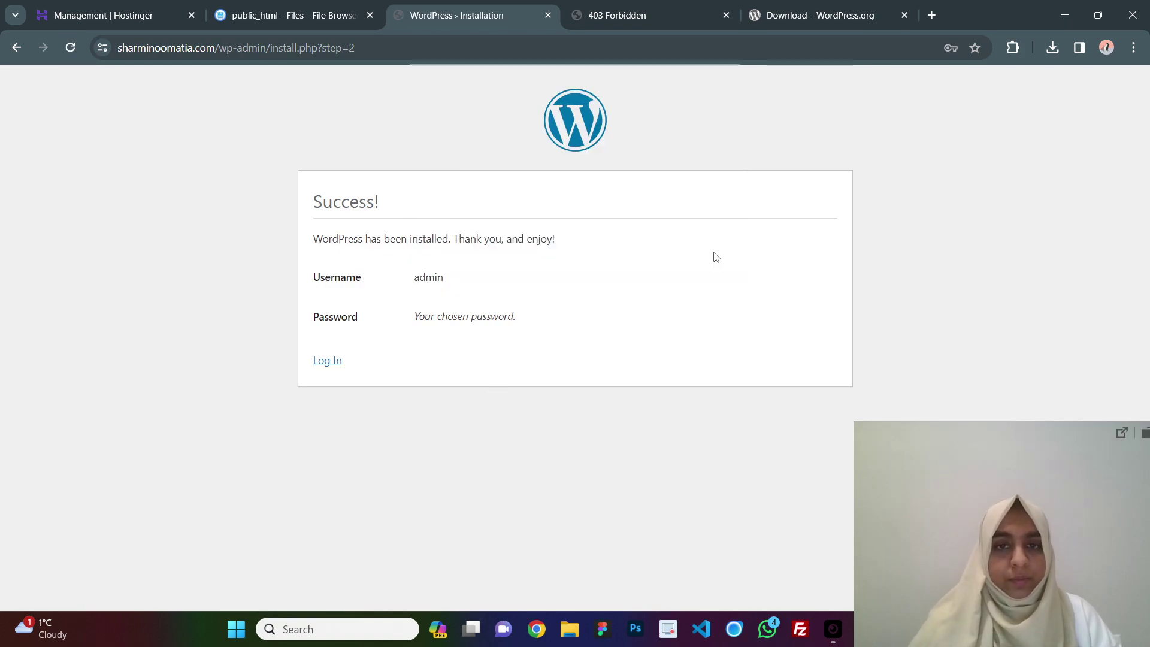
left_click(329, 362)
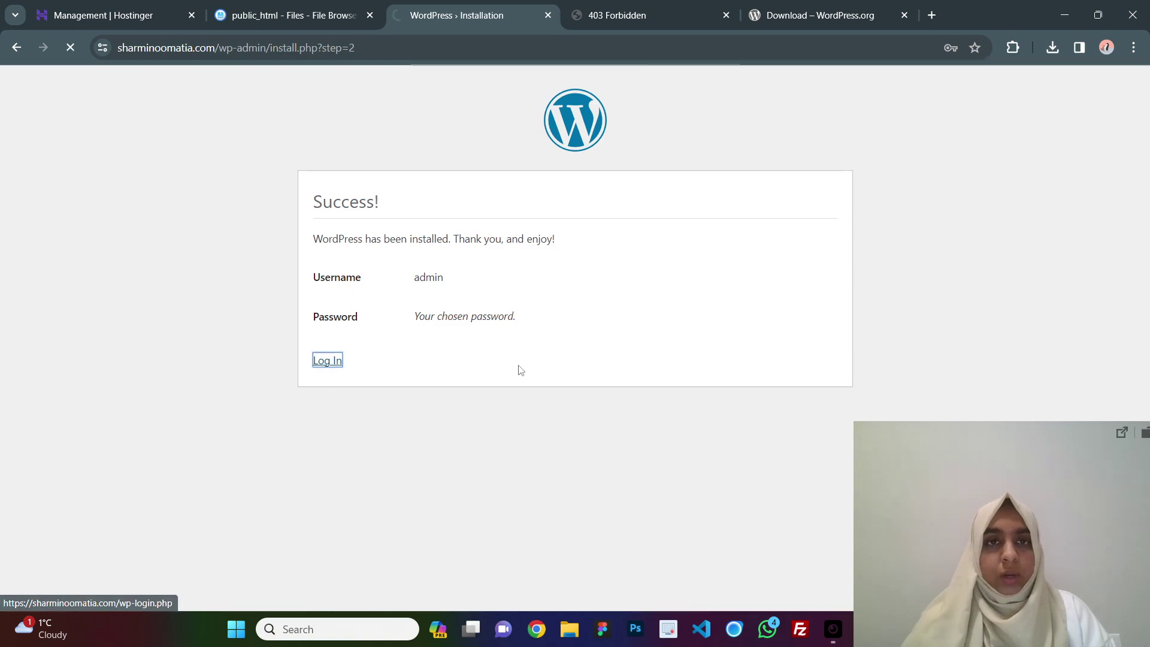
left_click(560, 257)
left_click(576, 307)
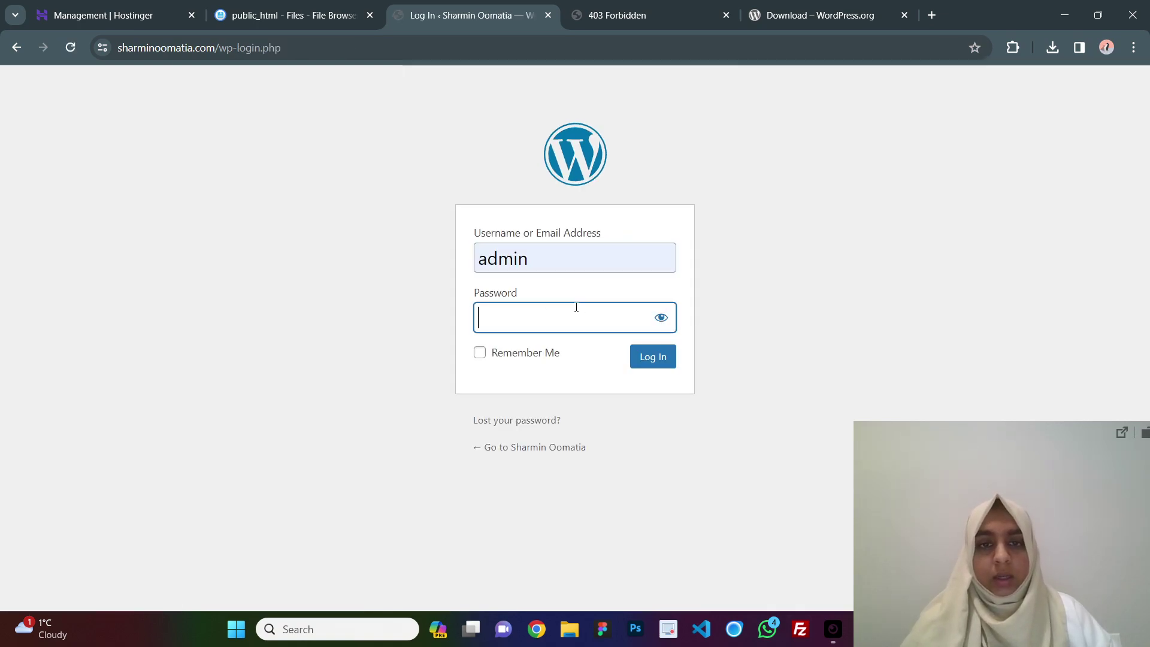
type("********")
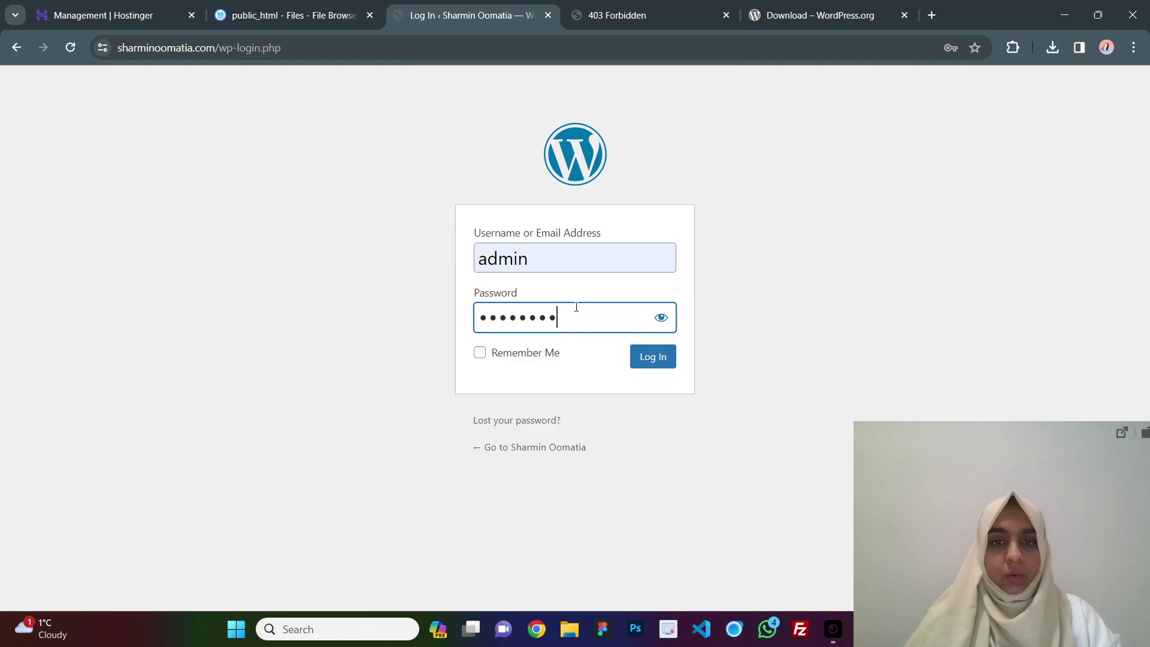
left_click(644, 360)
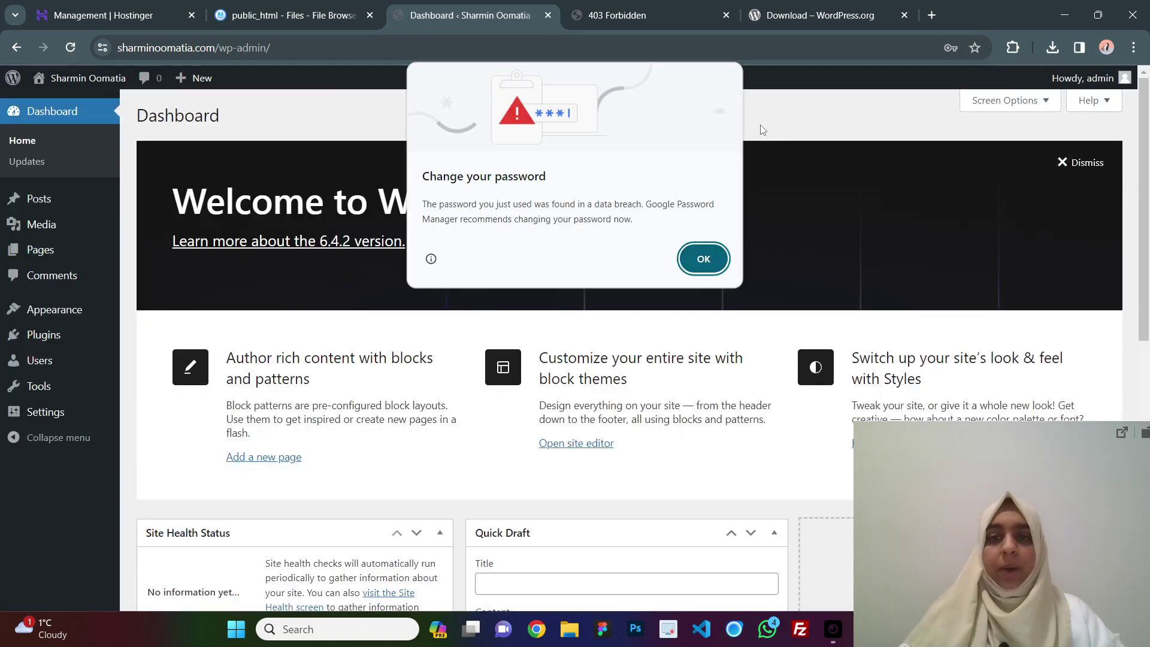
left_click(703, 260)
scroll(611, 225, "down", 1)
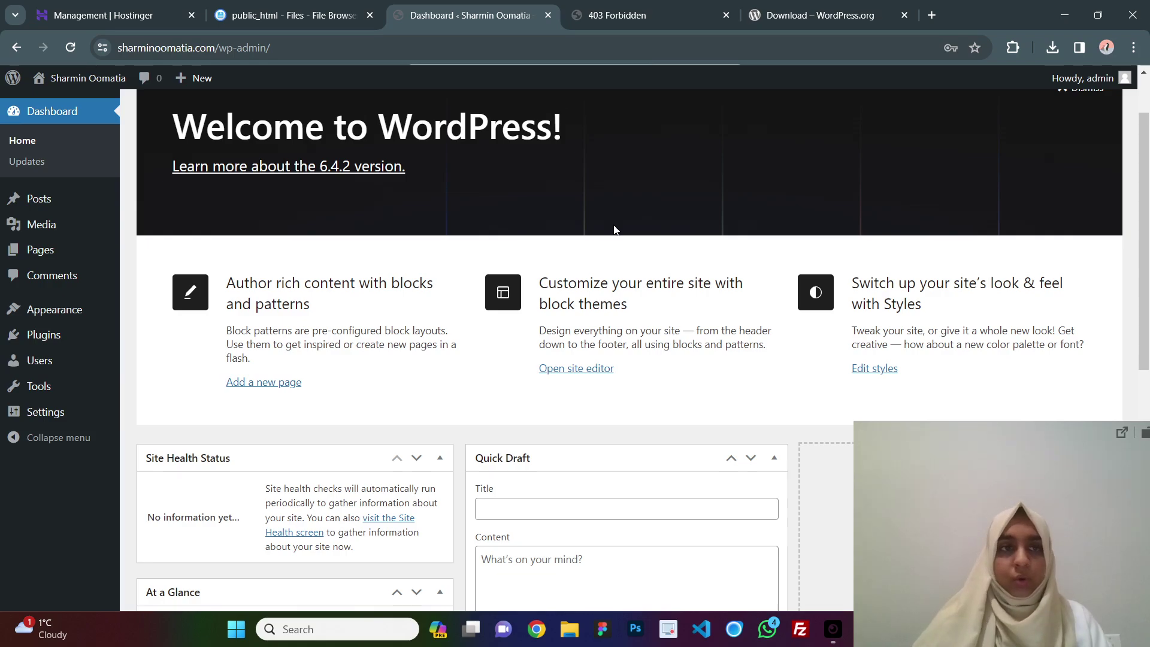
left_click(74, 104)
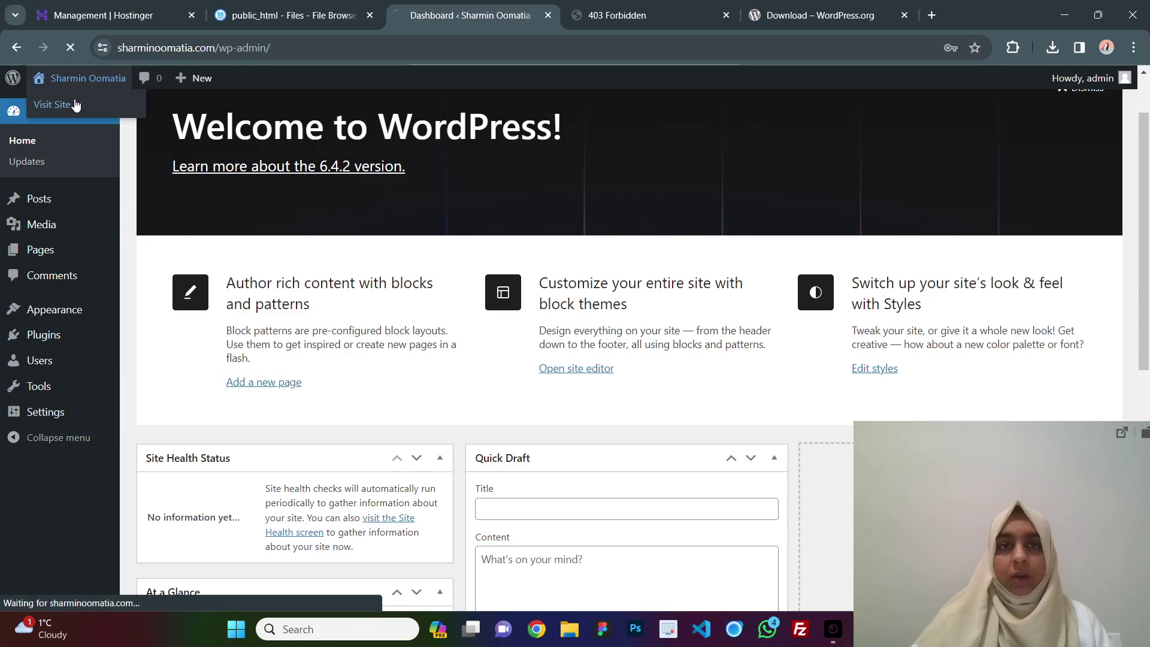
scroll(671, 257, "down", 10)
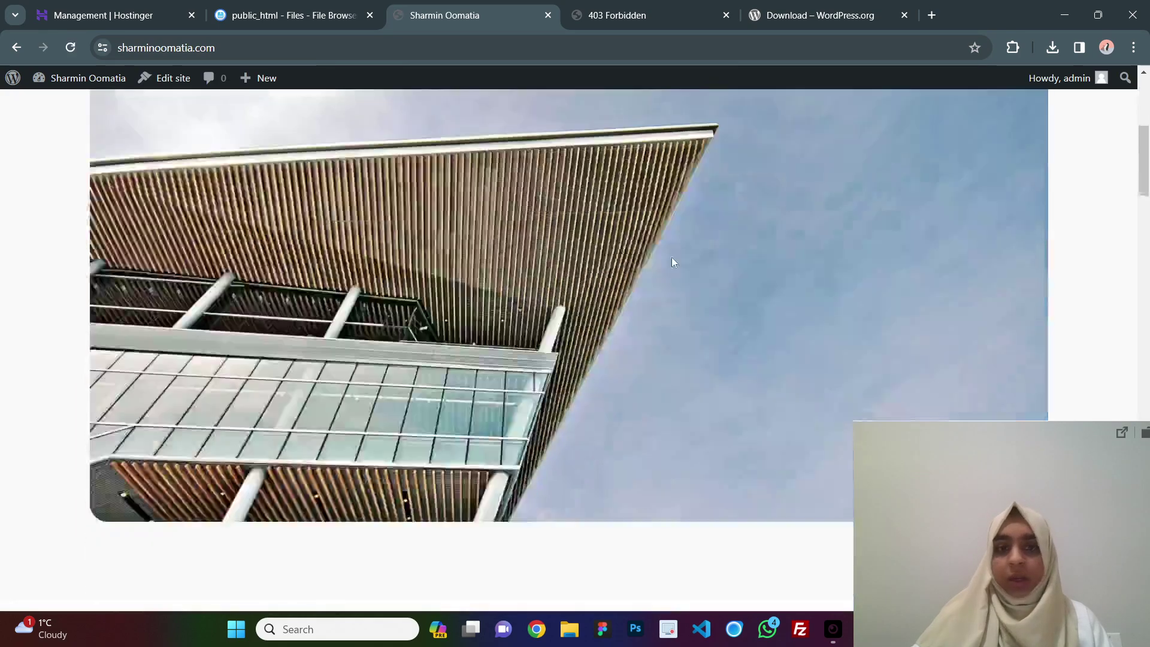
scroll(671, 264, "down", 10)
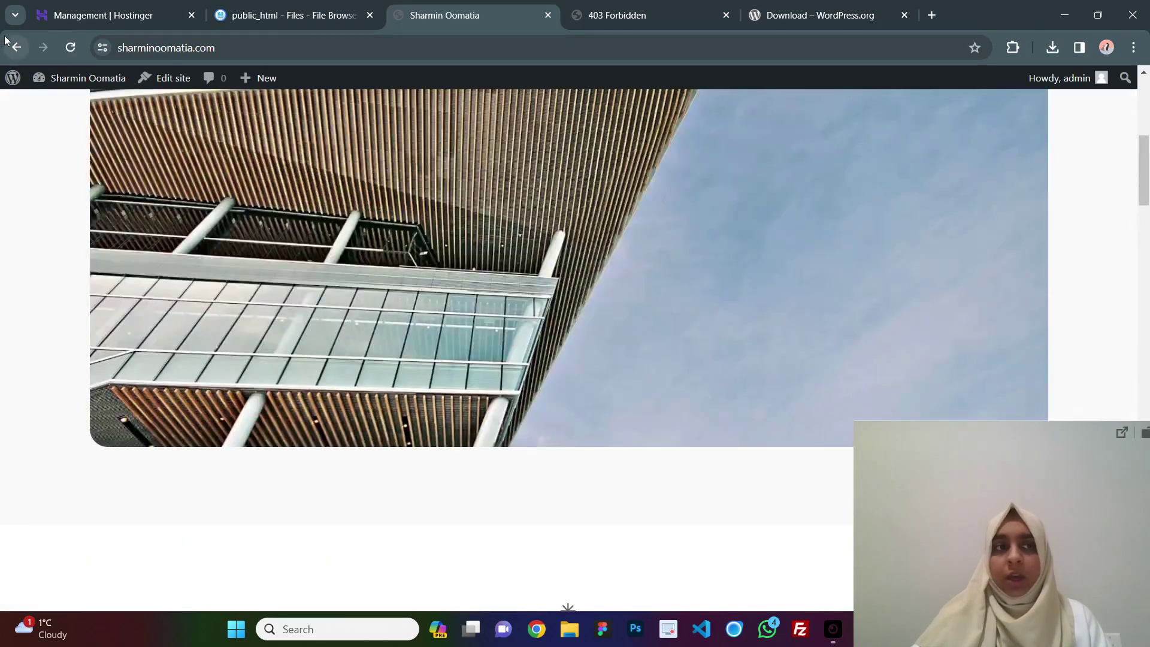
left_click(16, 48)
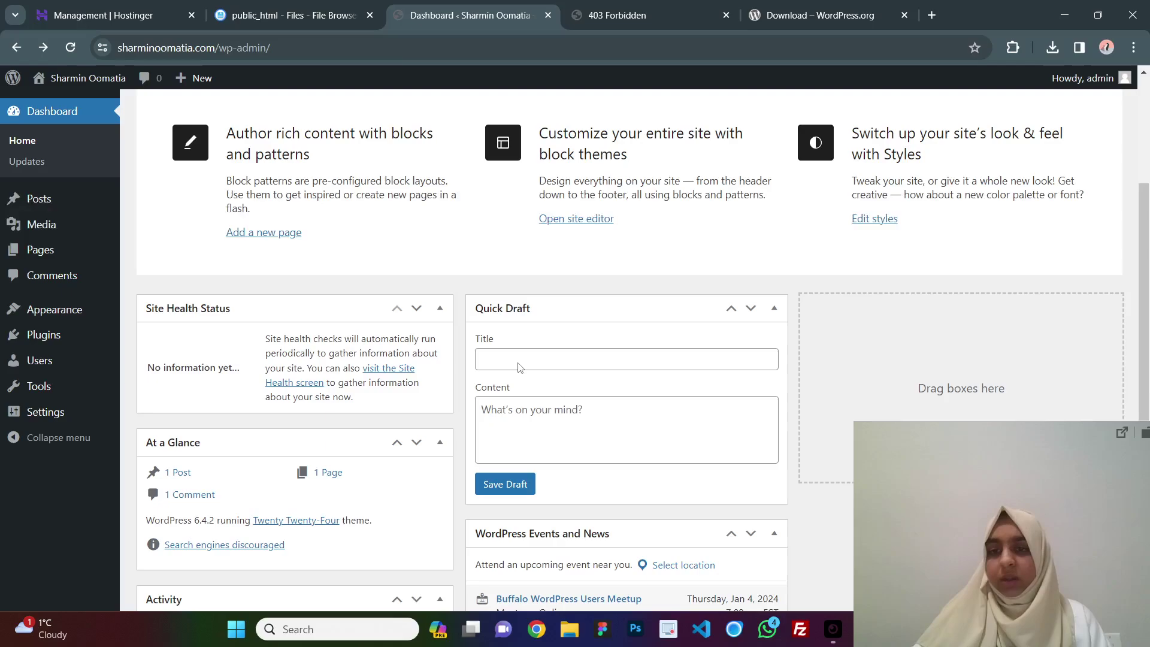